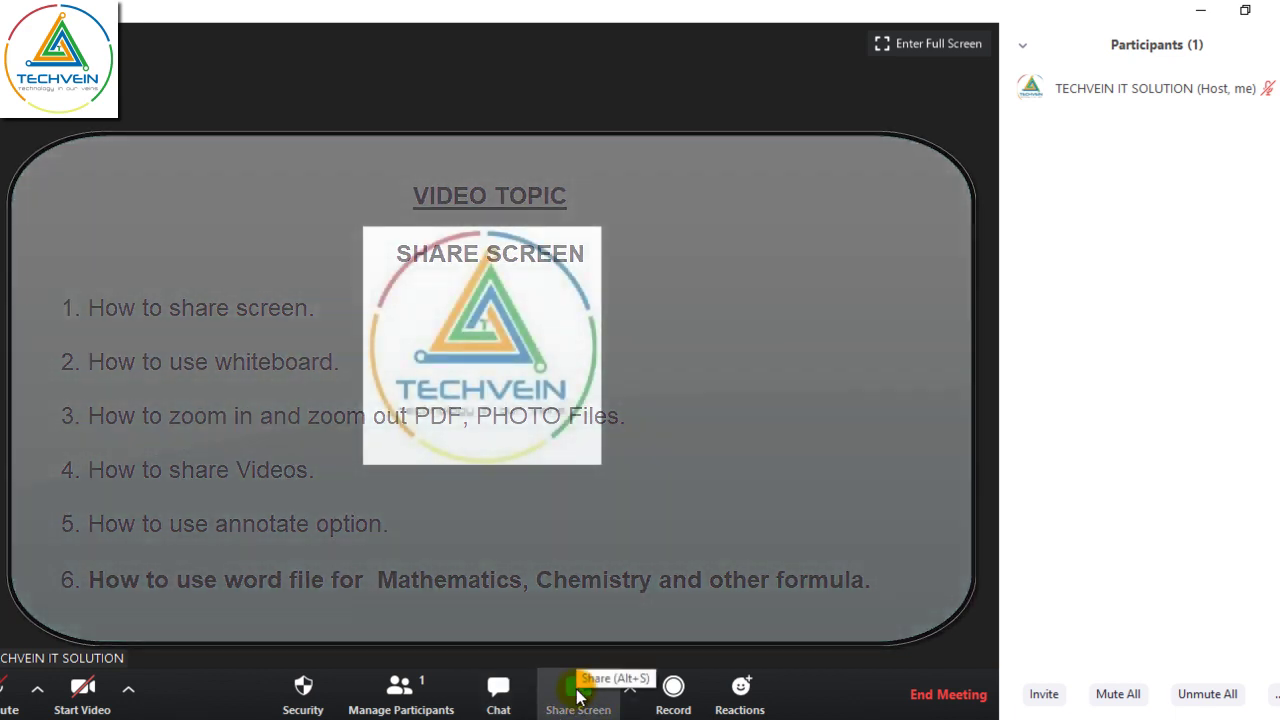
Share the entire computer screen with the meeting, keeping Screen selected in the Basic tab
left_click(578, 693)
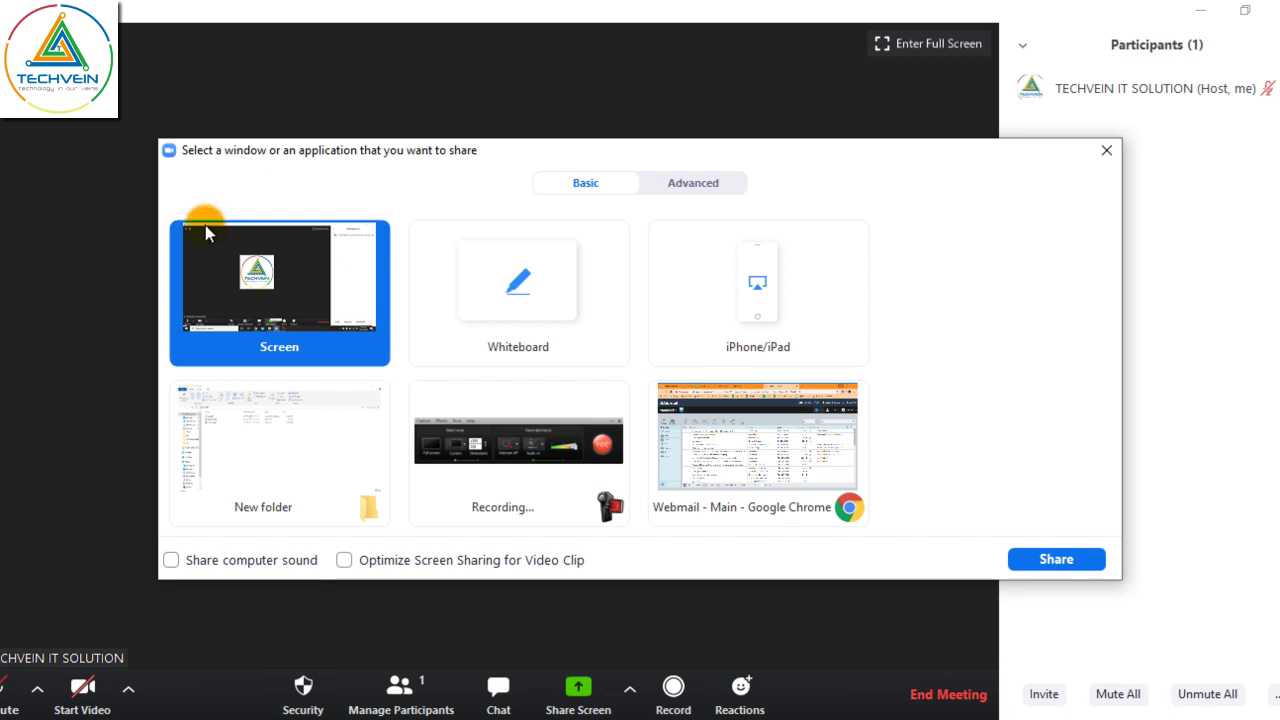
left_click(1092, 563)
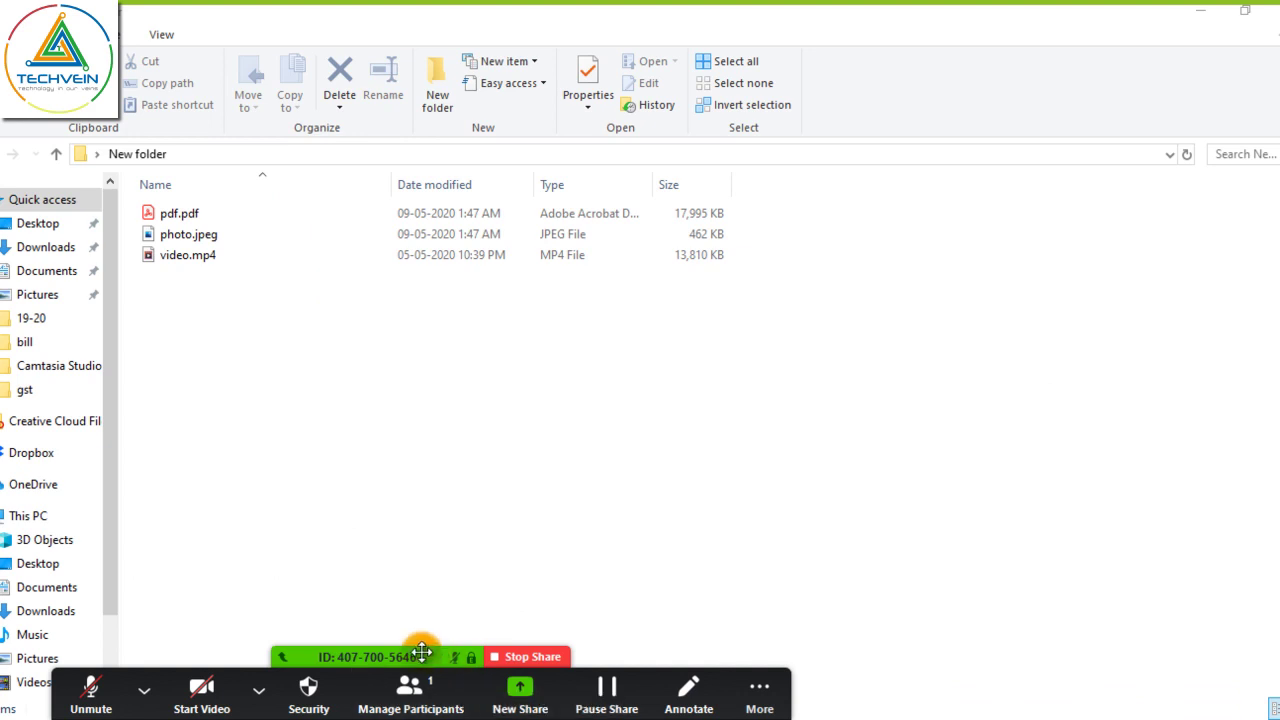
Move the Zoom meeting controls to the top of the screen and back to the bottom
left_click_drag(420, 653, 771, 690)
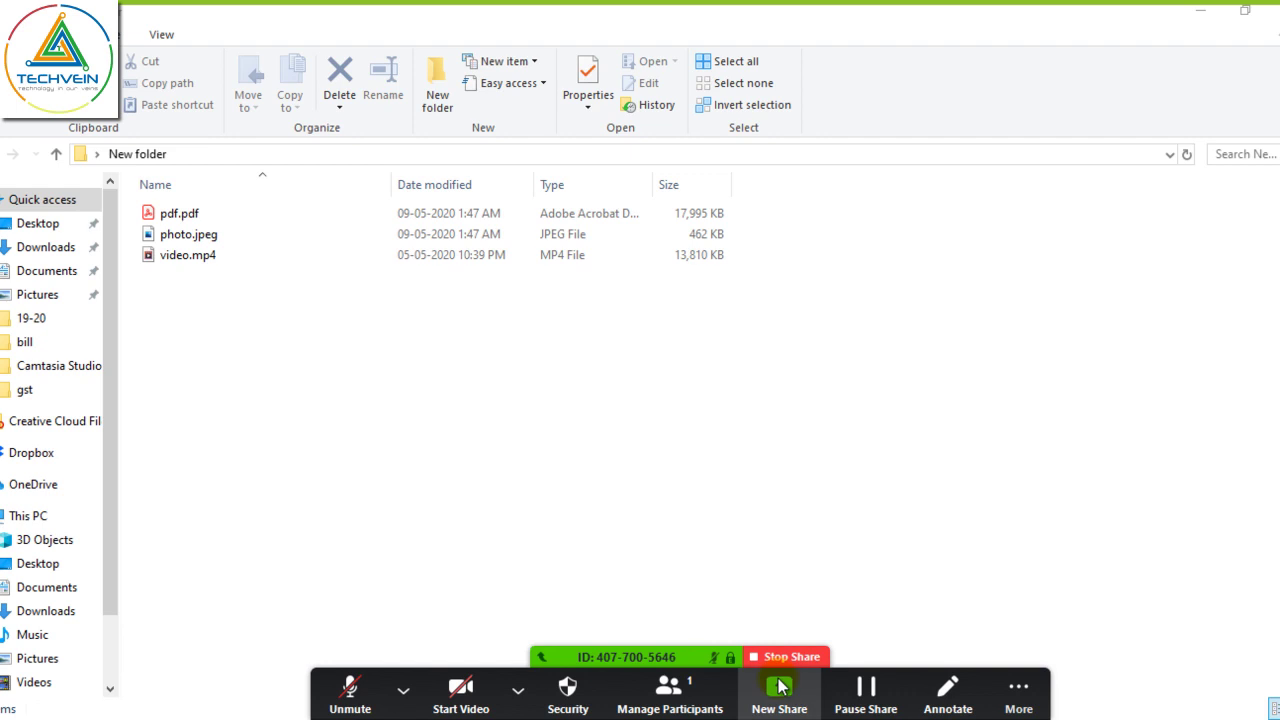
left_click(543, 658)
left_click(518, 22)
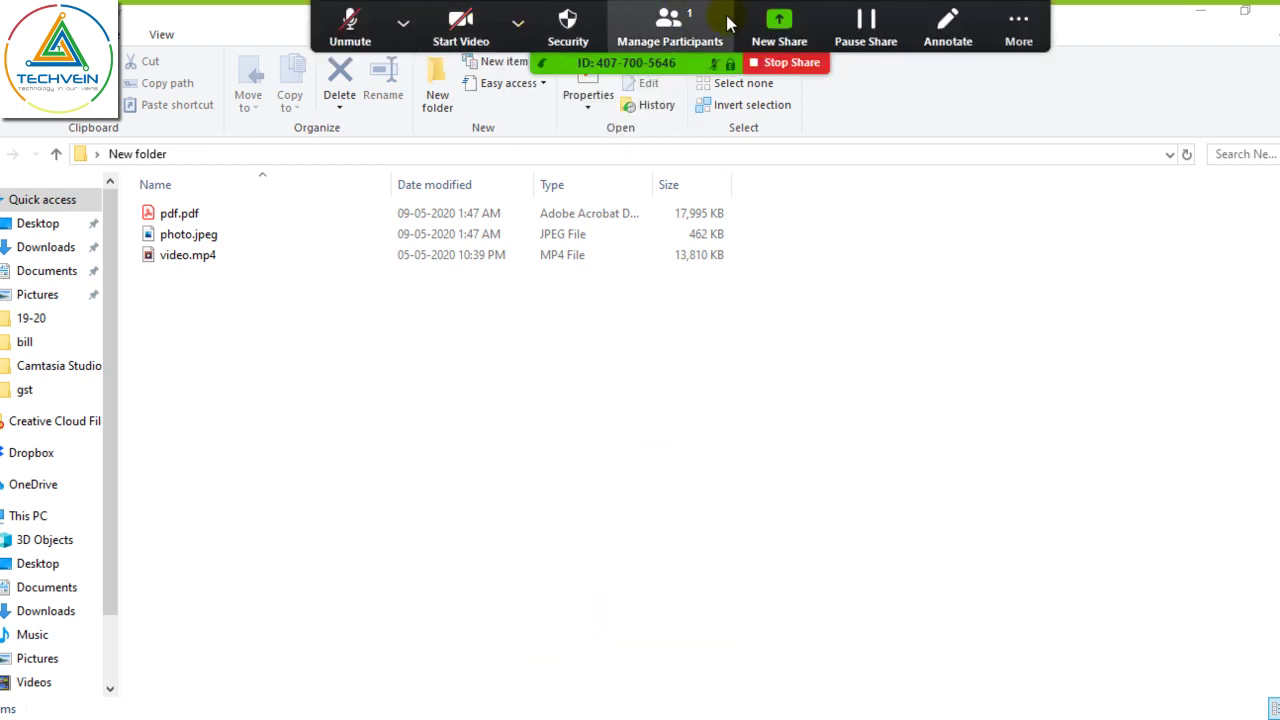
left_click(545, 62)
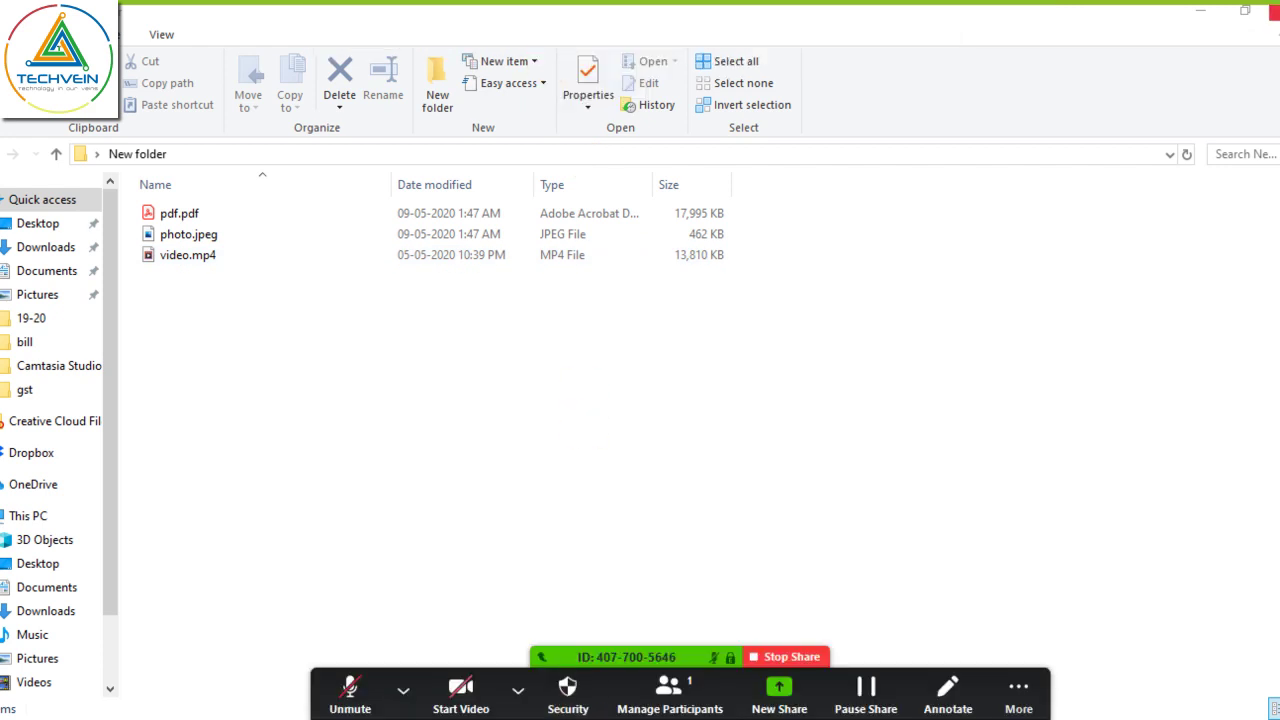
Minimize Explorer and open pdf.pdf from the New folder on the desktop
left_click(1200, 10)
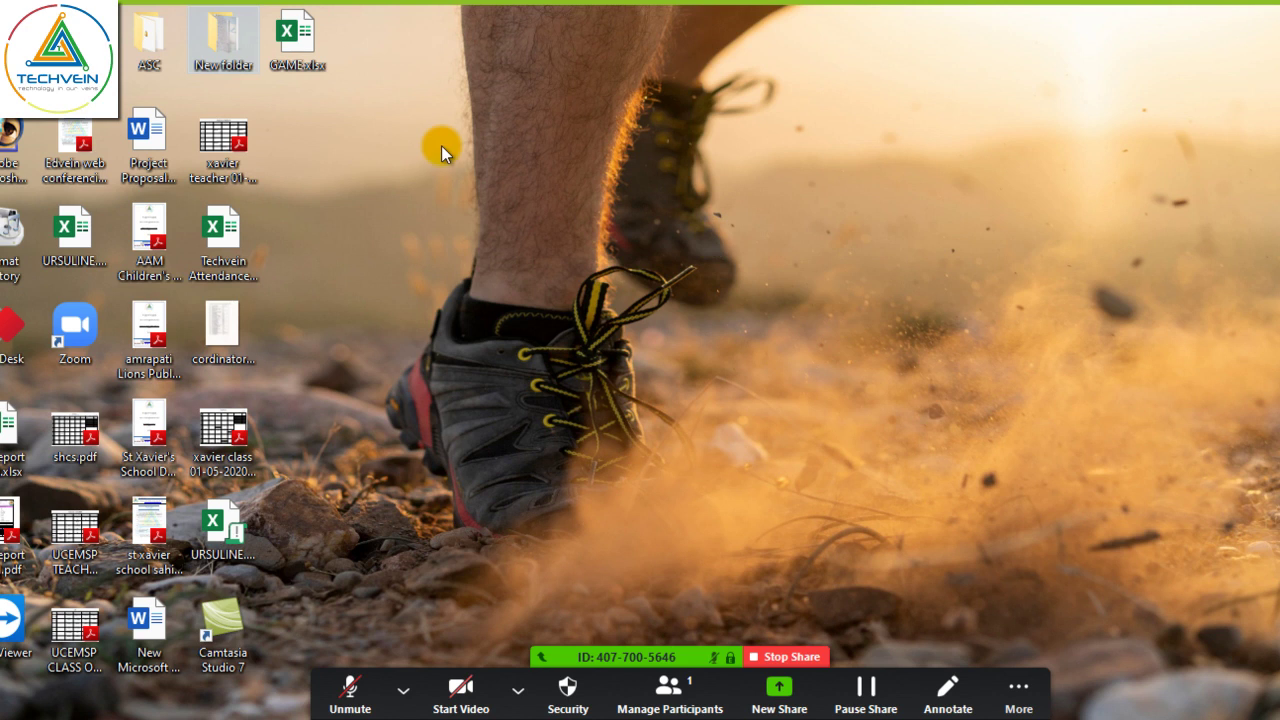
double_click(221, 45)
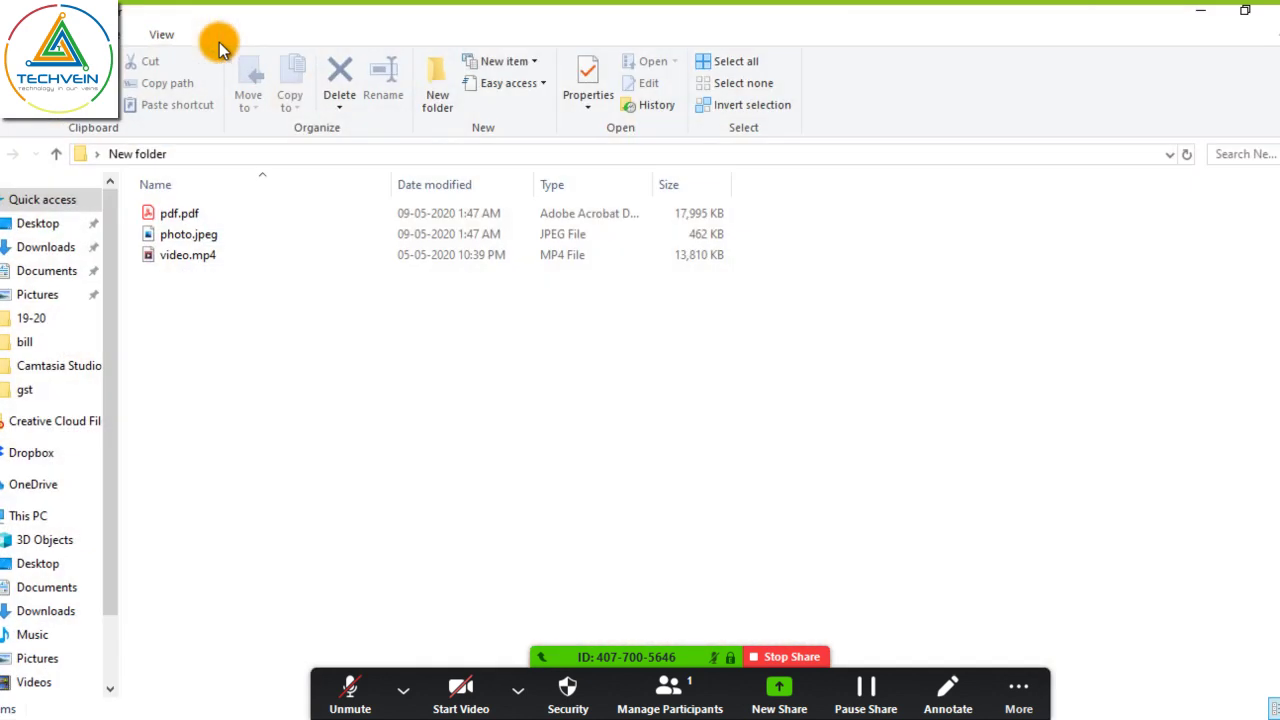
left_click(200, 216)
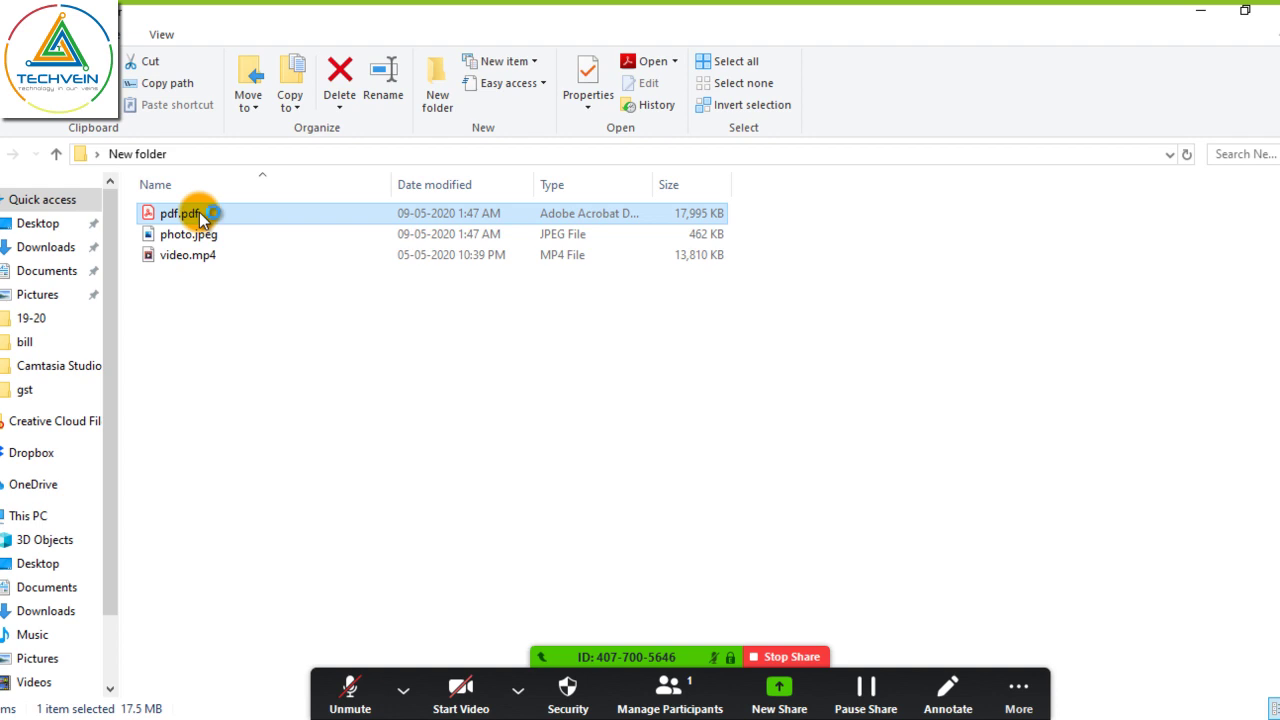
double_click(200, 216)
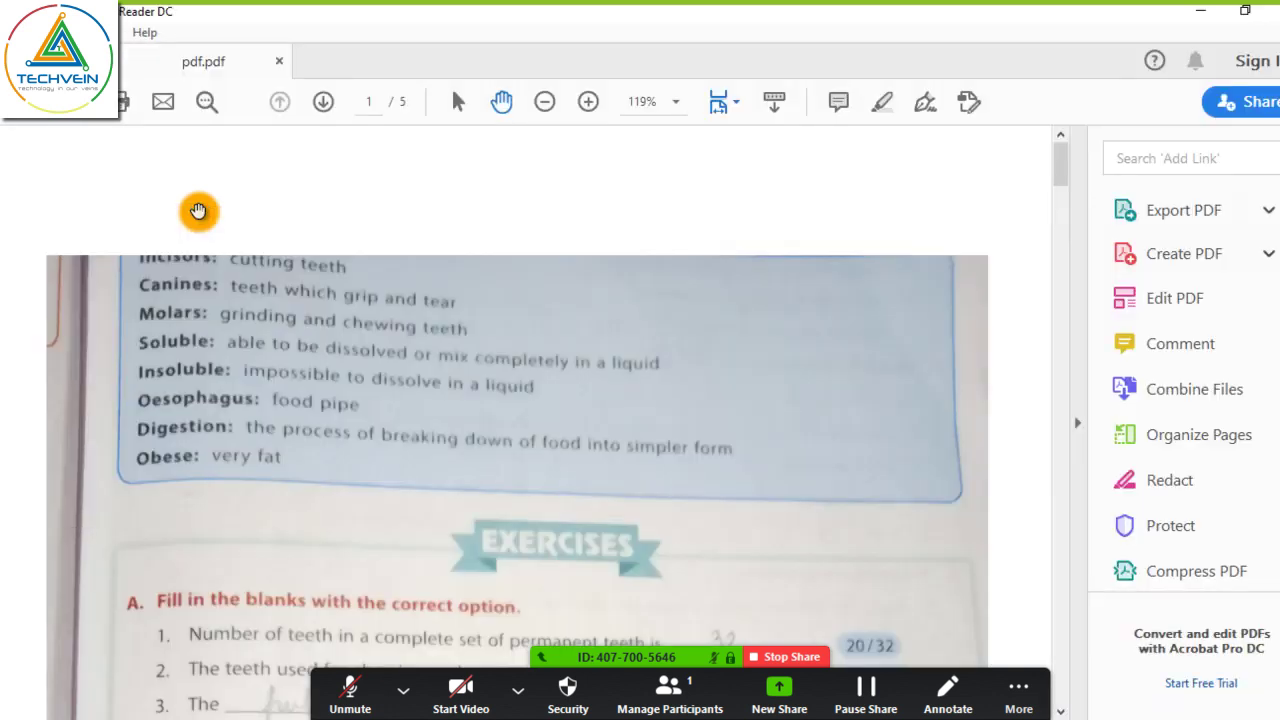
Hide the tools pane and zoom the PDF page to 200%, then 400%
left_click(1076, 424)
left_click_drag(1243, 166, 1265, 333)
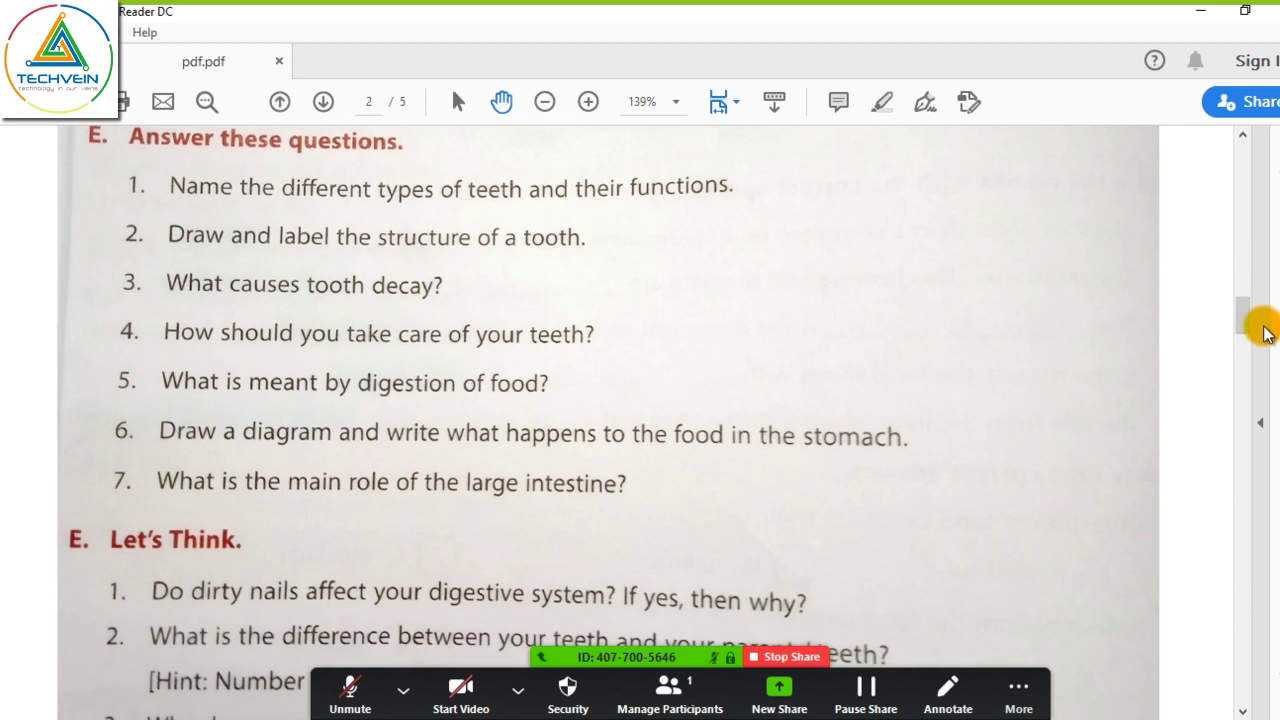
left_click(677, 104)
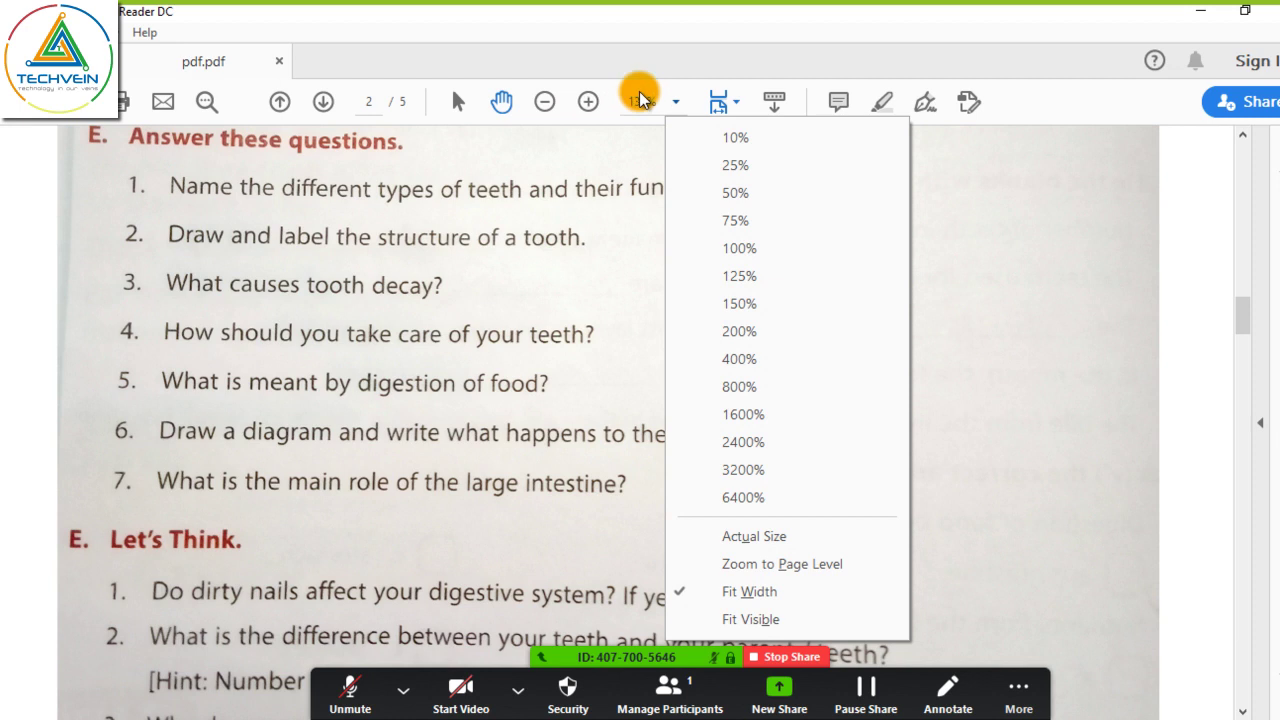
left_click(739, 330)
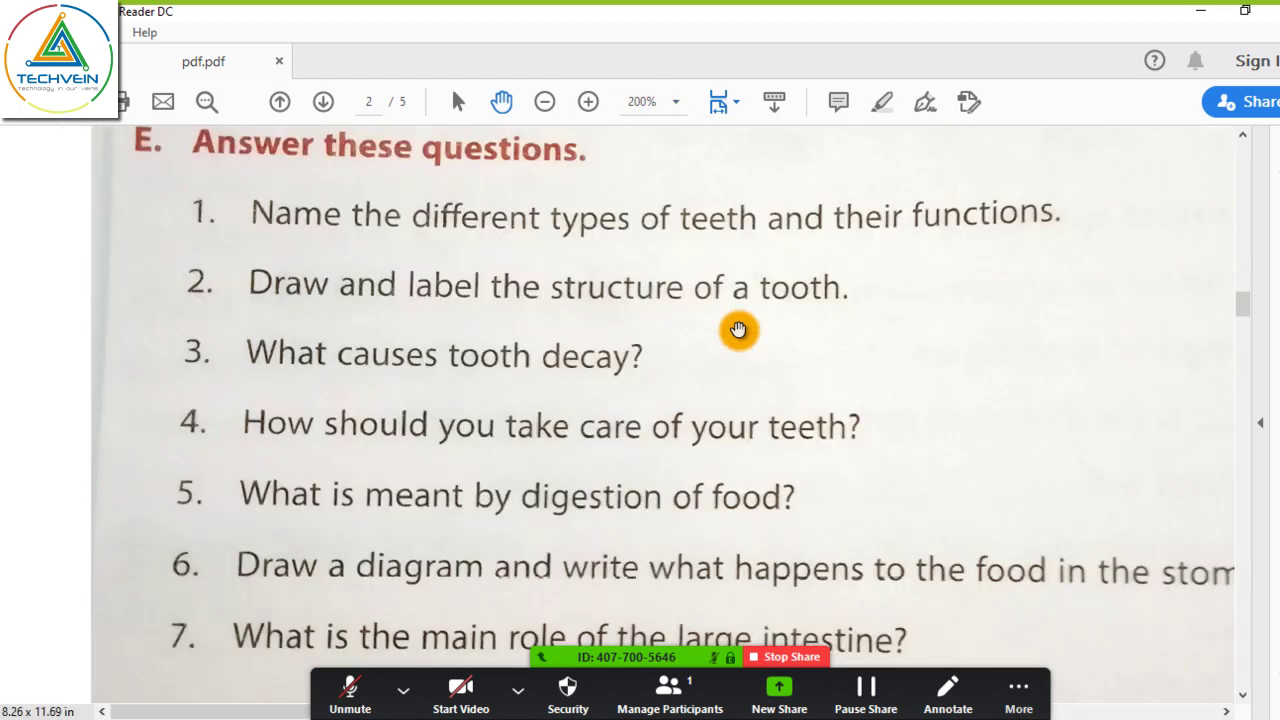
left_click(677, 105)
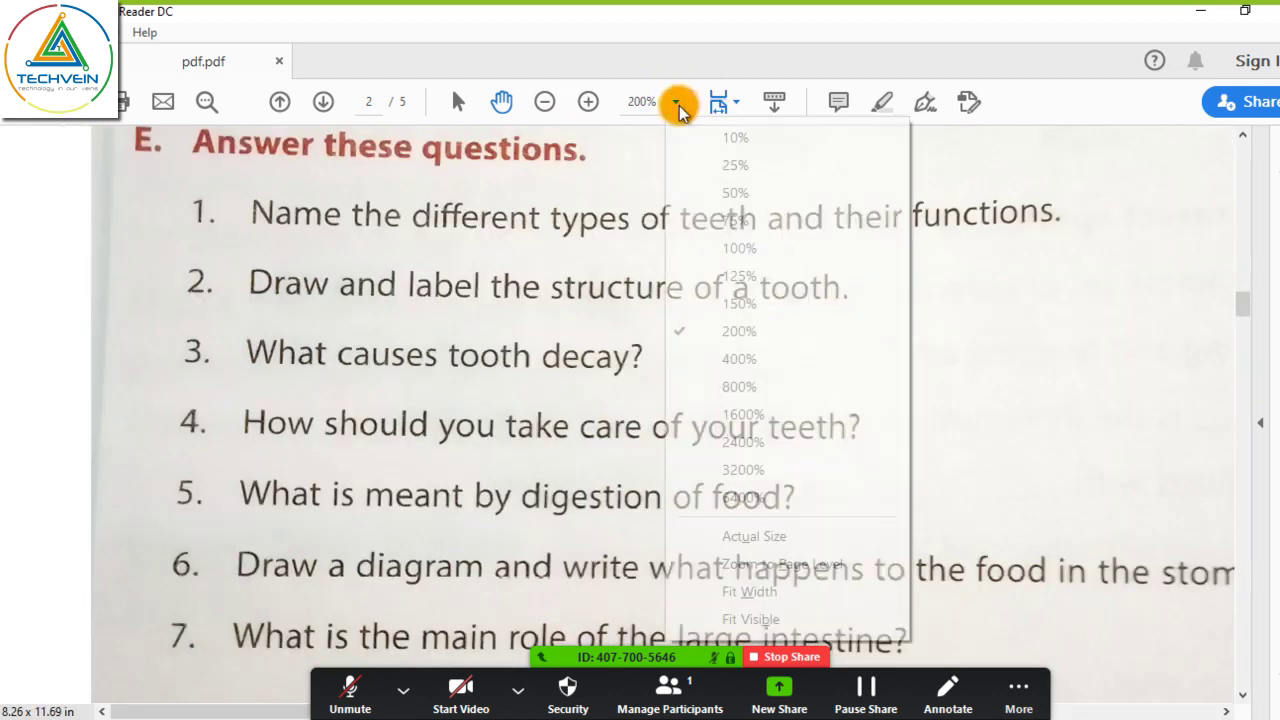
left_click(704, 360)
Pan the enlarged questions, zoom out to 139% and back in to 200%, then close Acrobat
left_click_drag(994, 420, 651, 394)
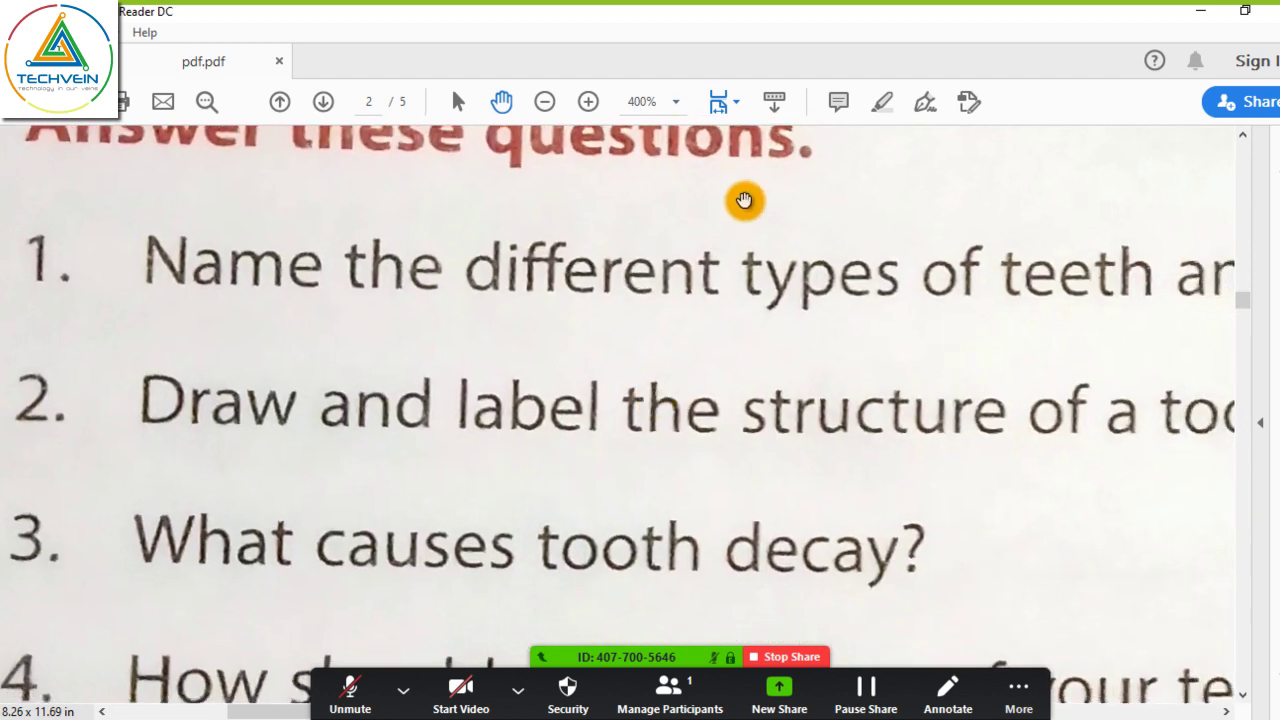
left_click(545, 101)
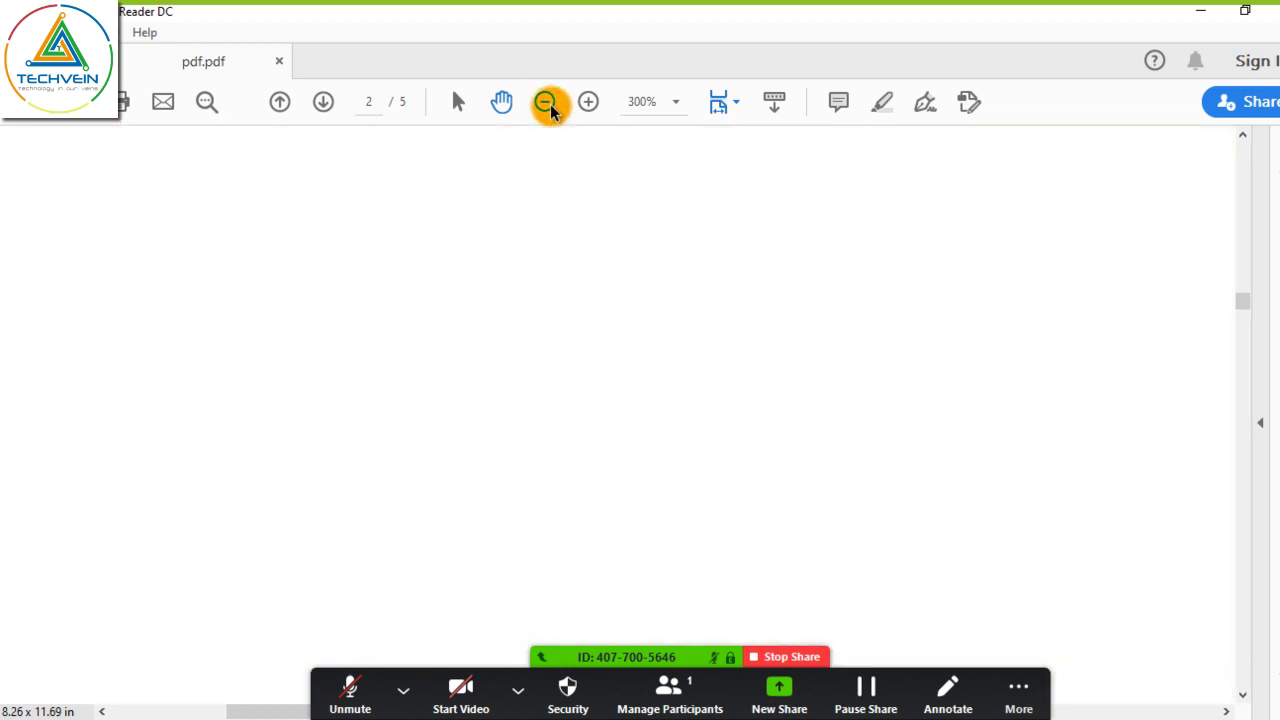
left_click(545, 101)
left_click(545, 101)
left_click(545, 101)
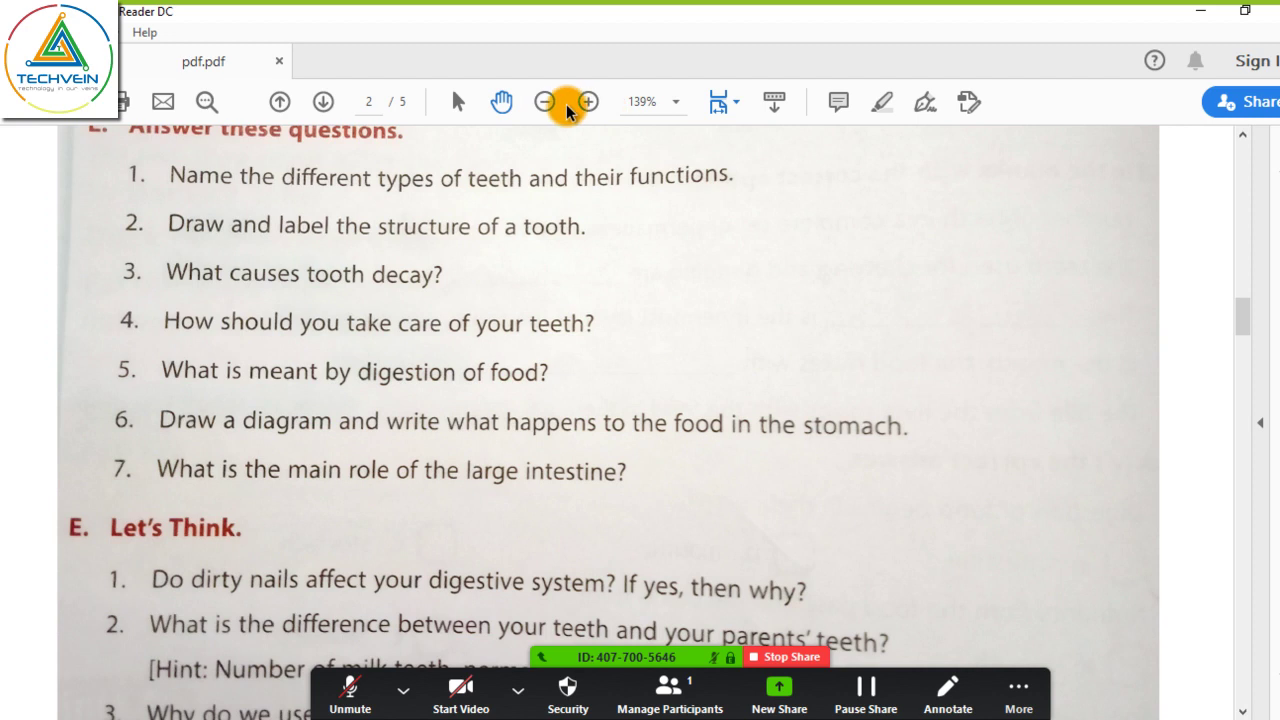
left_click(586, 101)
left_click(588, 101)
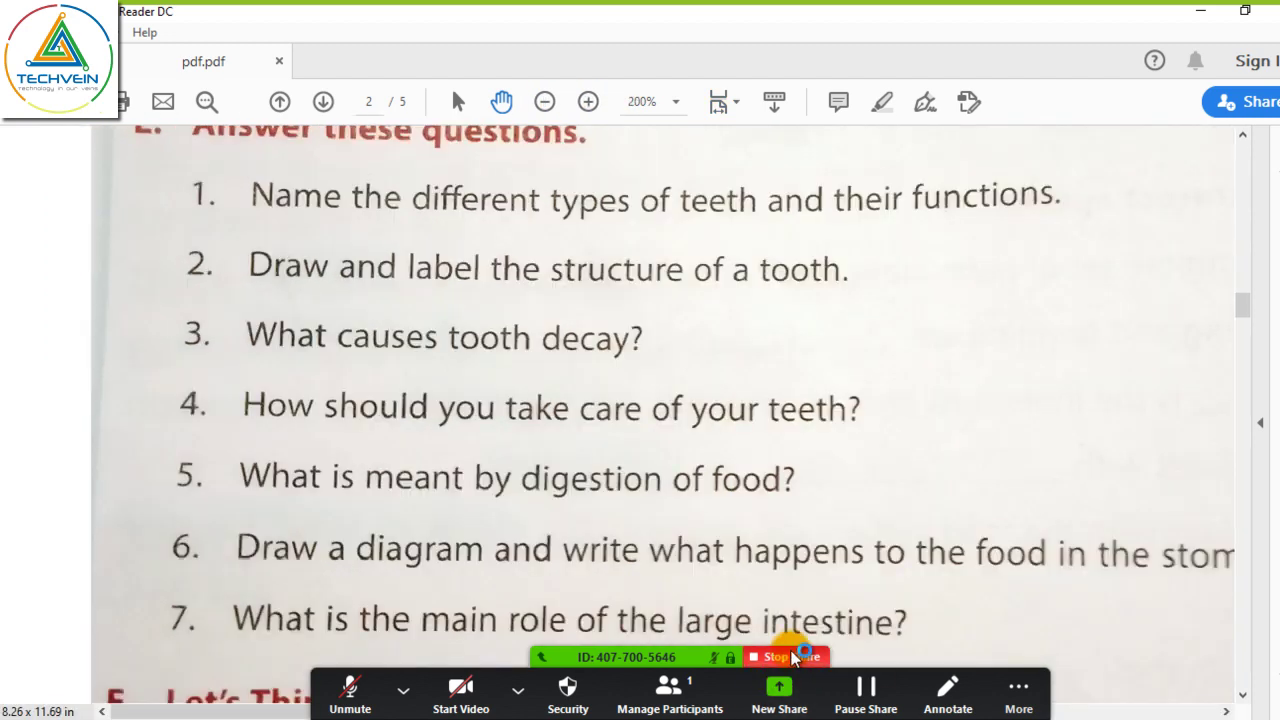
left_click(1274, 12)
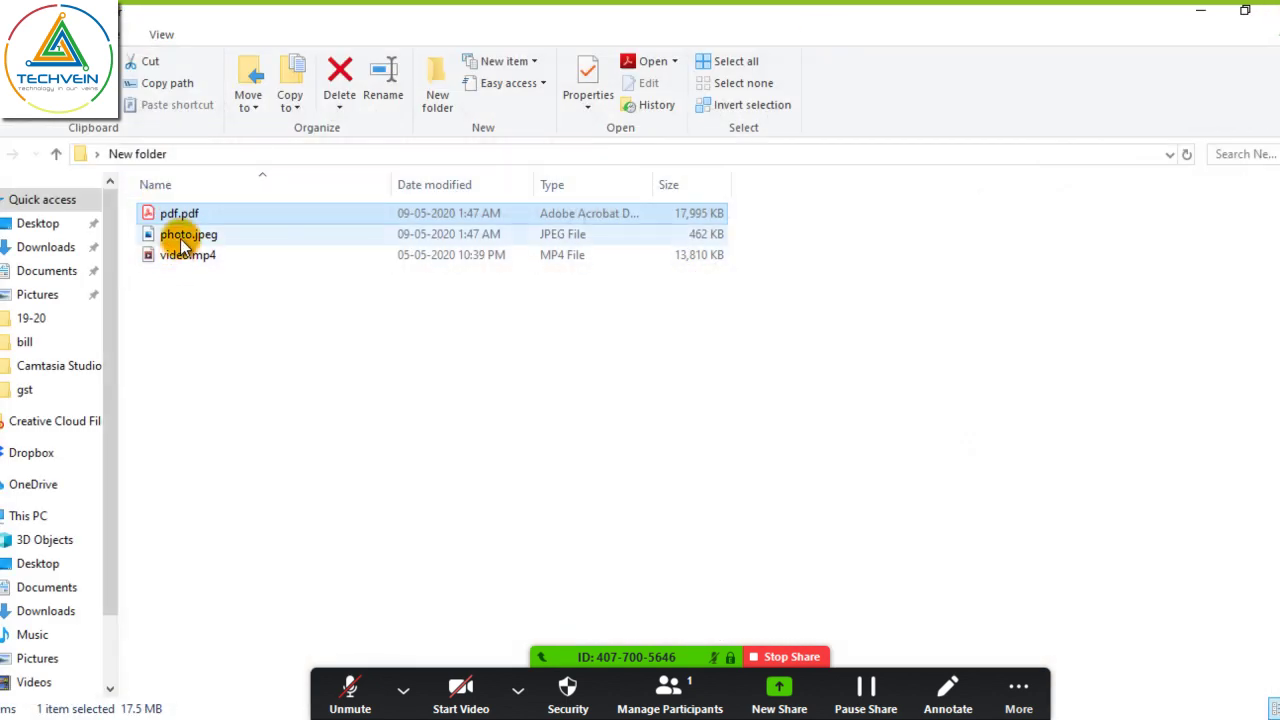
Open photo.jpeg, zoom in on the notebook exercise, pan around it, then close Photos
double_click(181, 246)
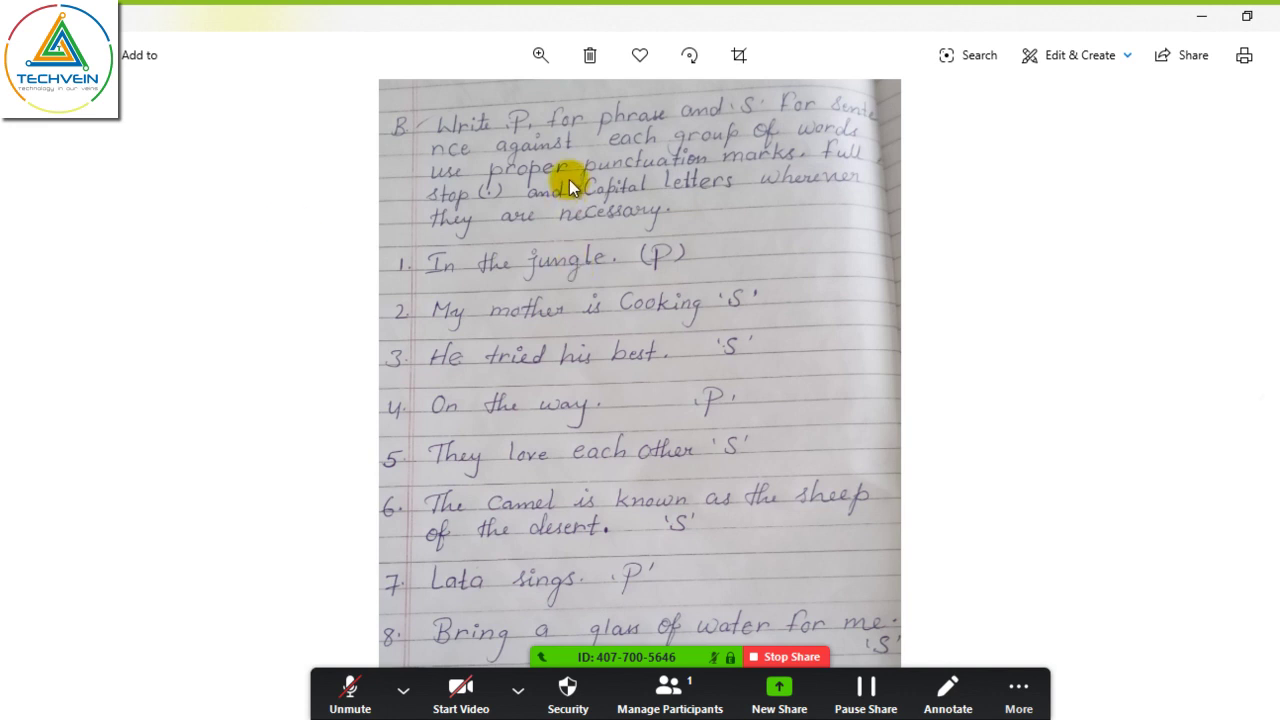
left_click(538, 56)
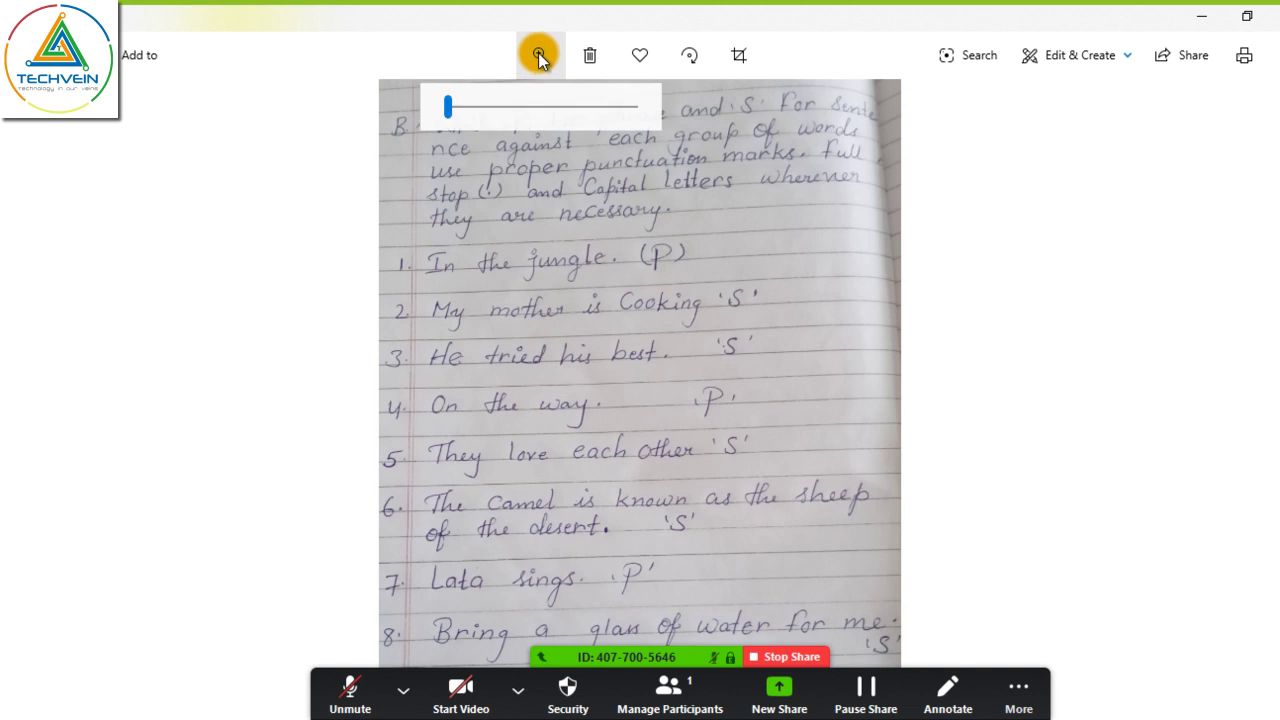
left_click_drag(452, 109, 485, 115)
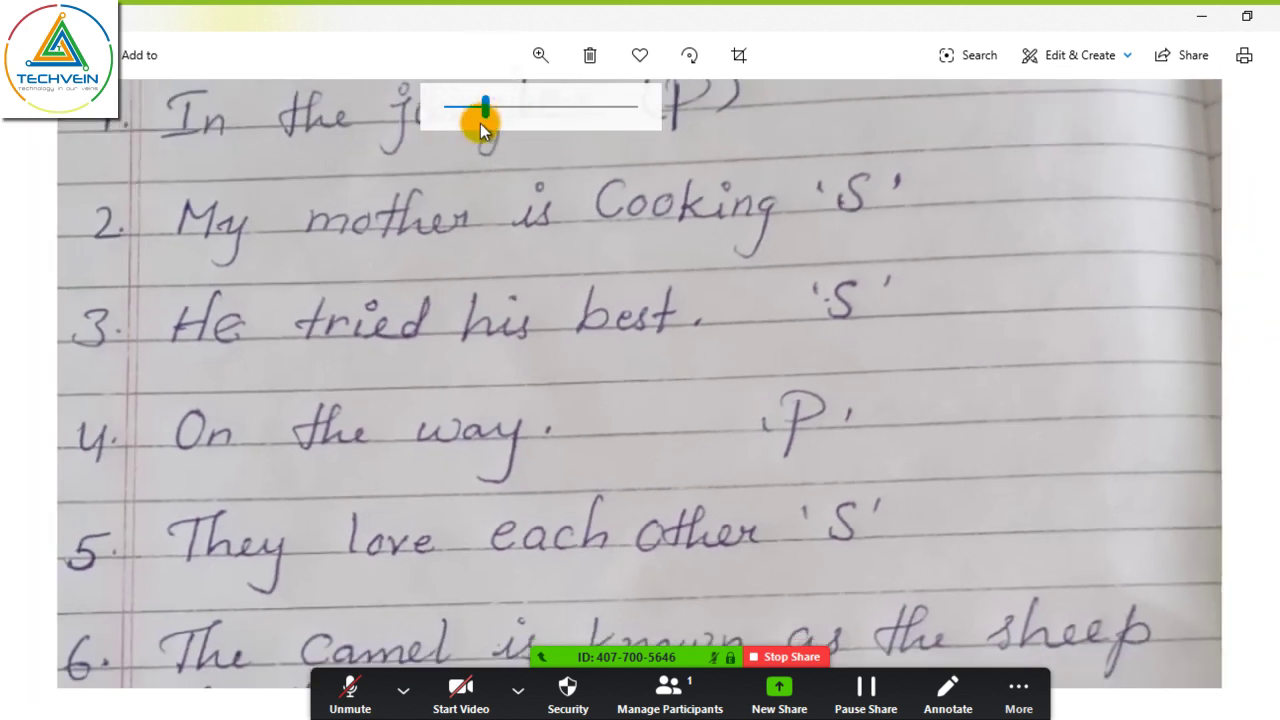
scroll(446, 240, "up", 3)
scroll(763, 249, "right", 3)
scroll(690, 430, "up", 3)
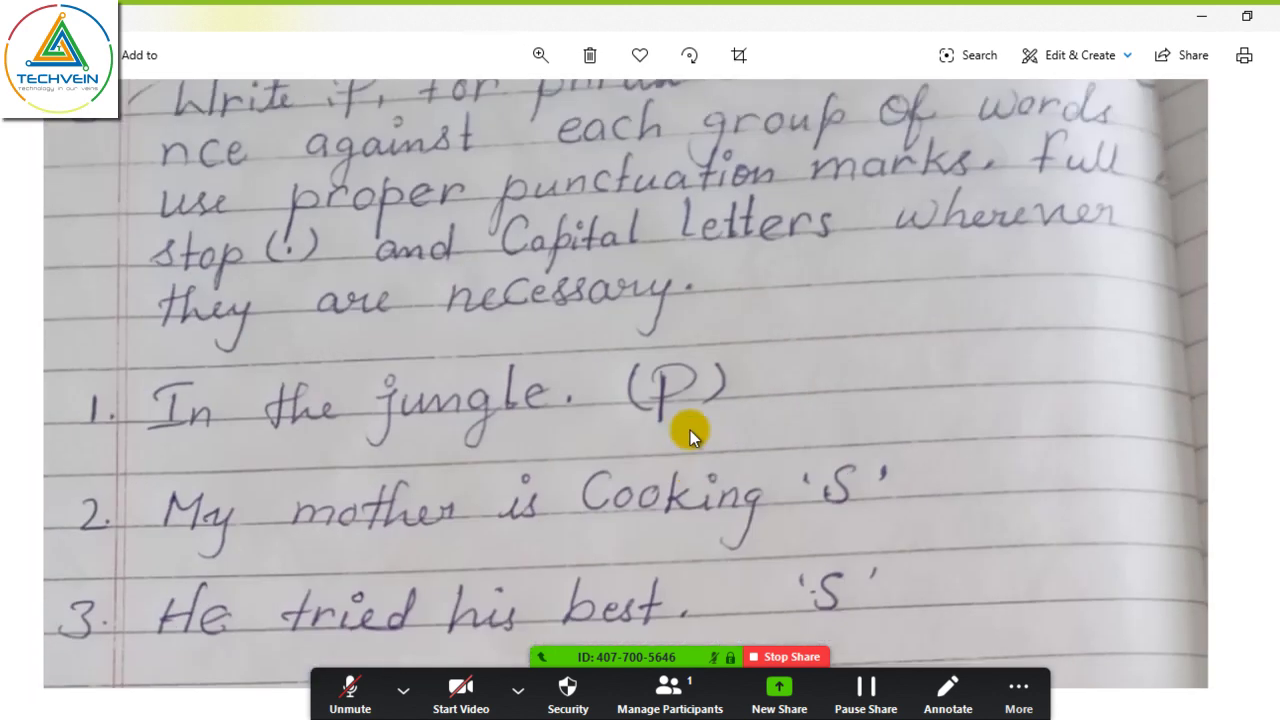
scroll(689, 357, "down", 3)
scroll(685, 338, "up", 3)
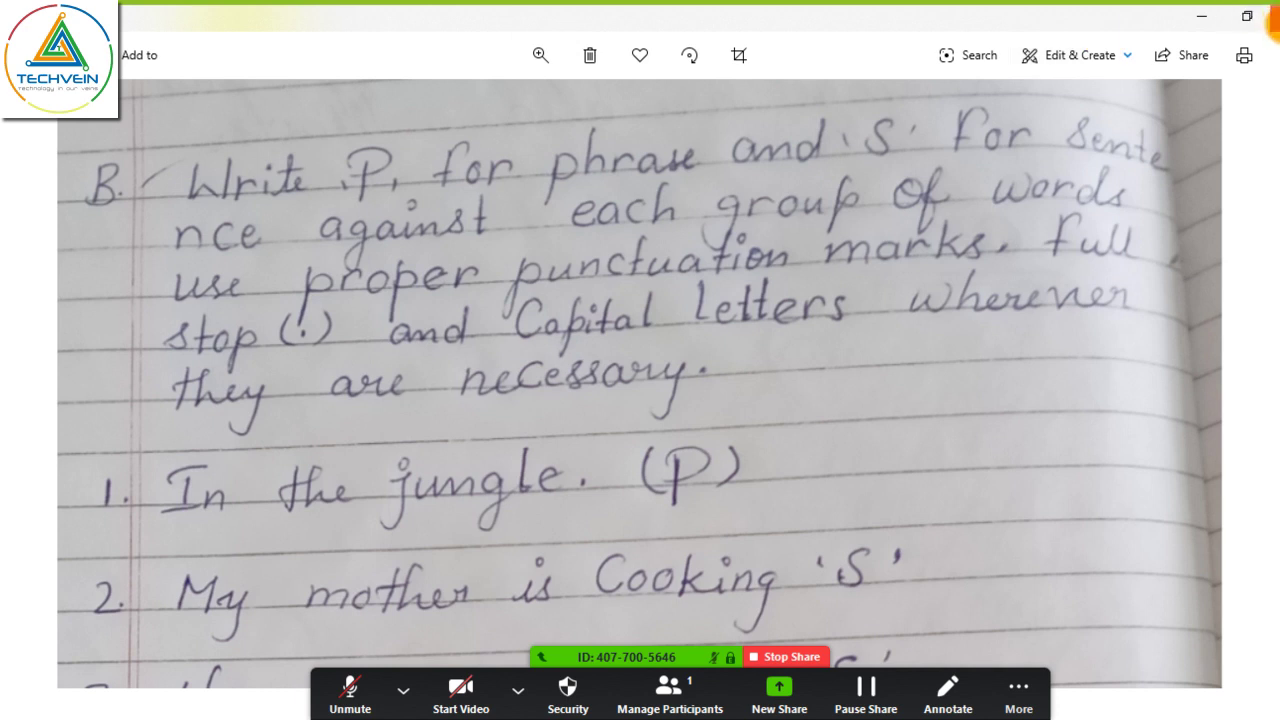
left_click(1272, 20)
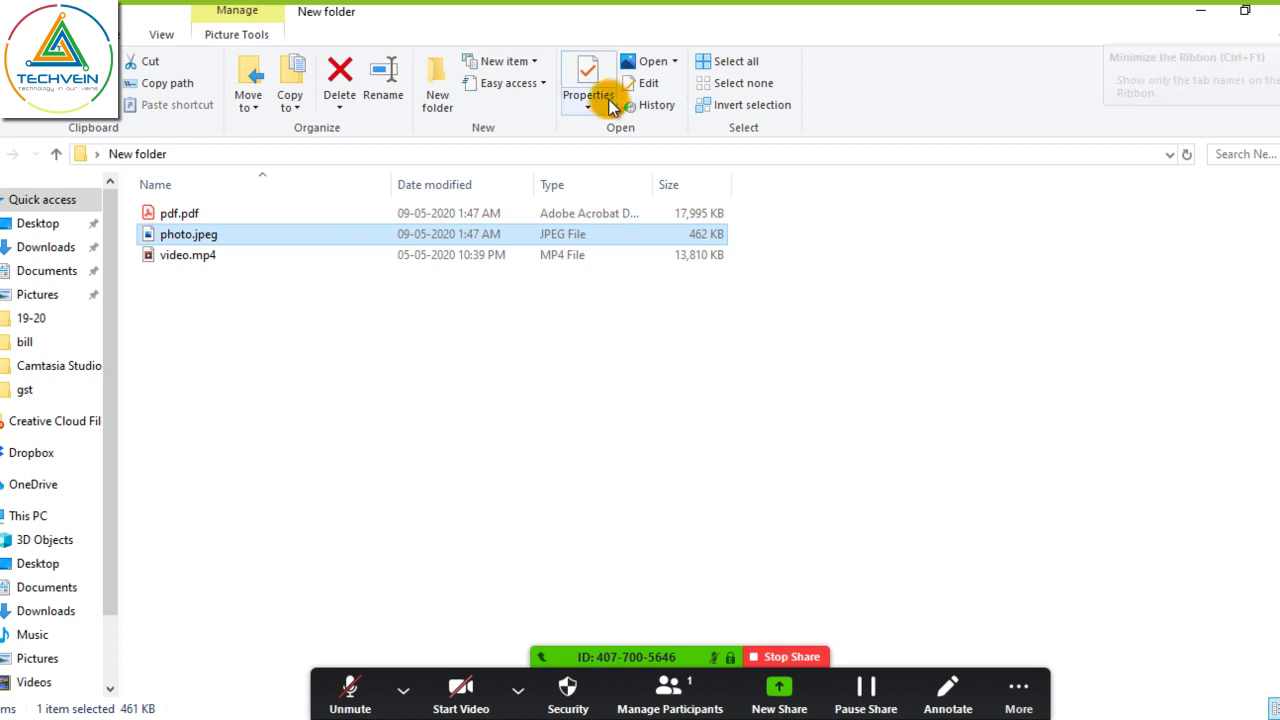
Play video.mp4 in Movies & TV, check the volume, then go back to the library
left_click(224, 258)
double_click(222, 256)
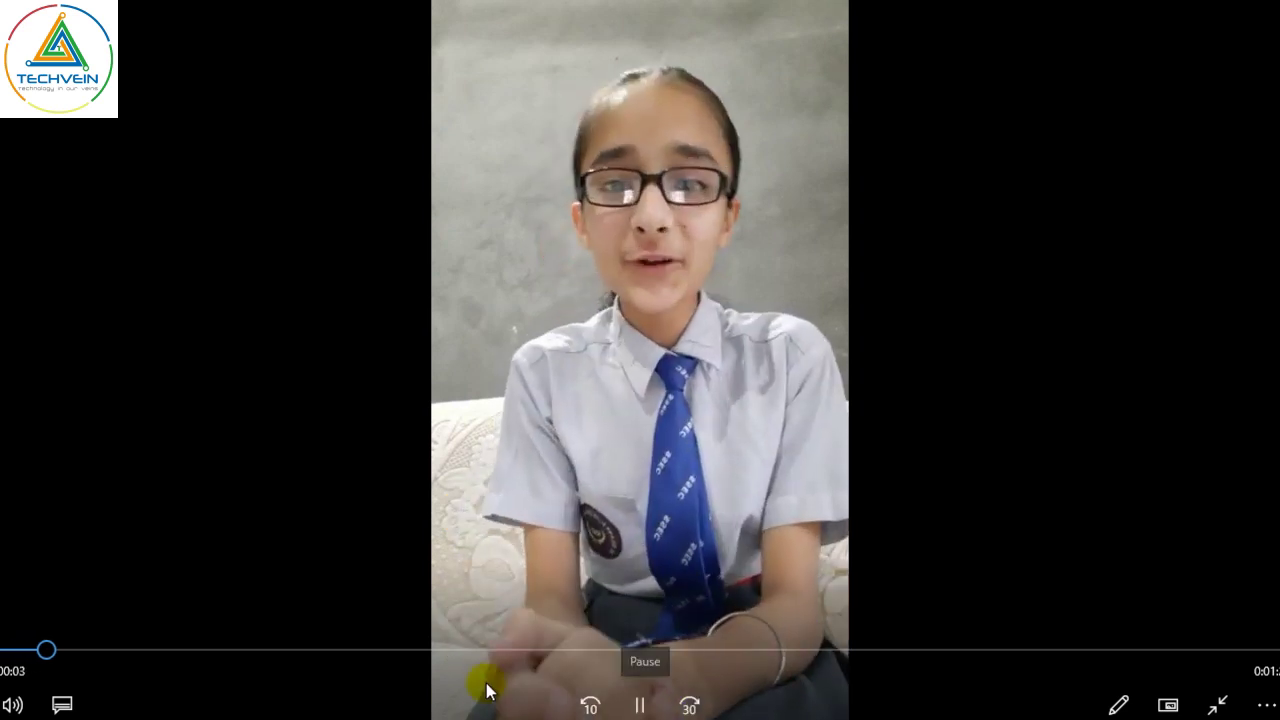
left_click(13, 705)
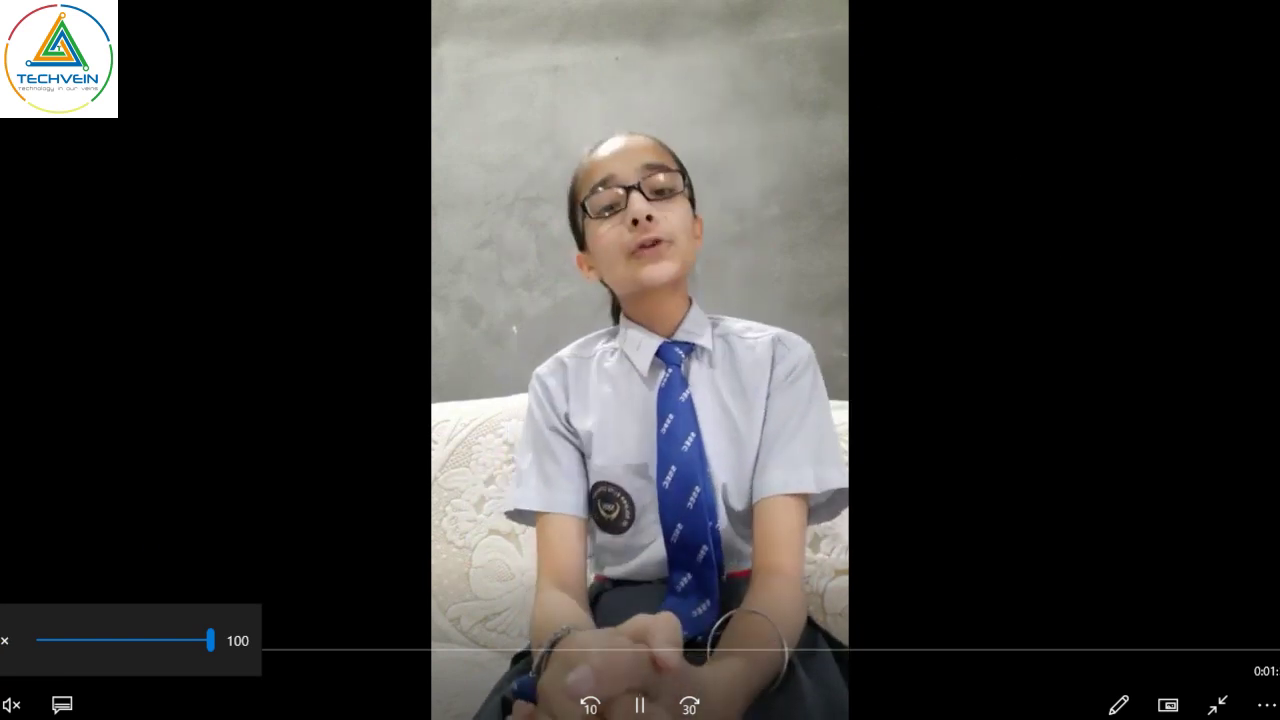
left_click(406, 654)
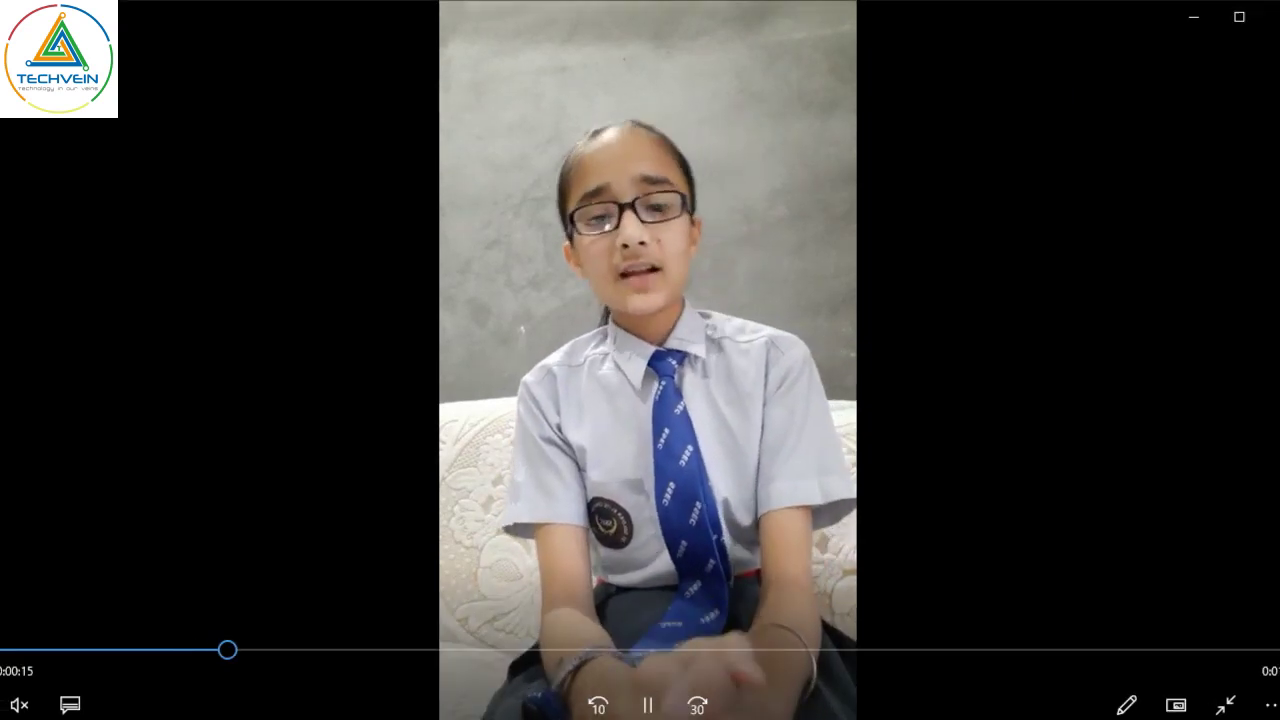
left_click(22, 18)
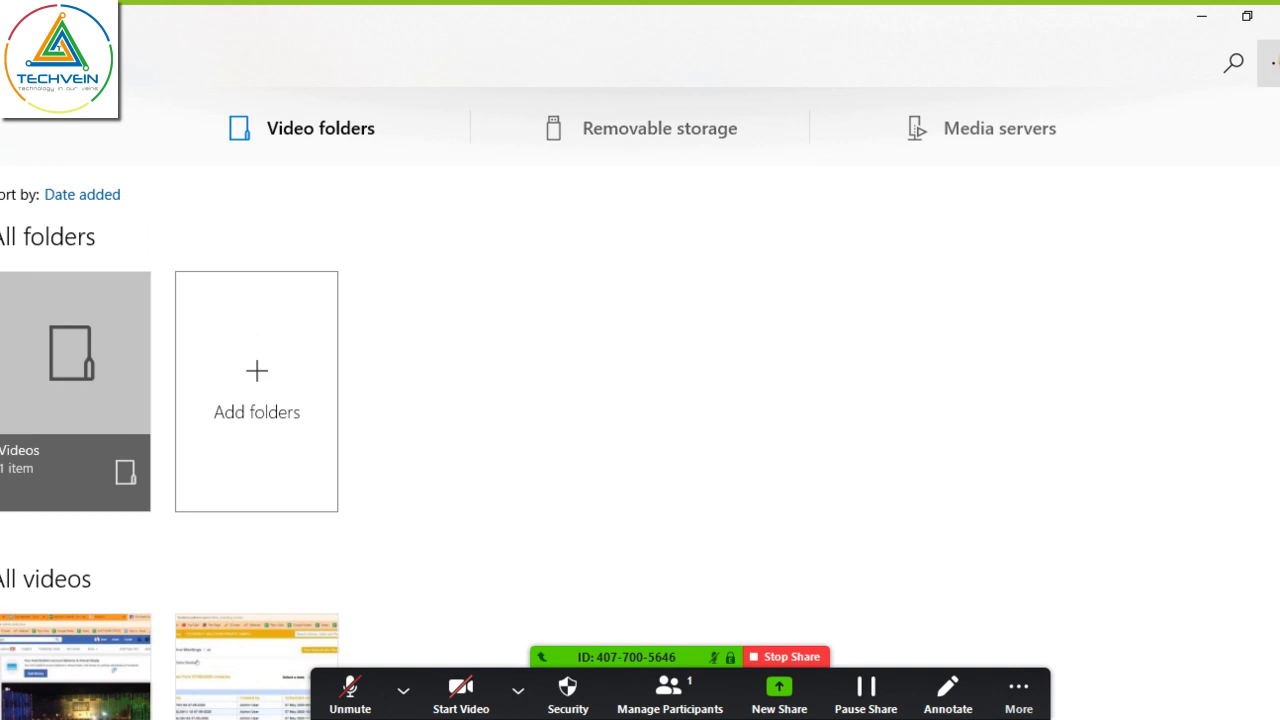
Close Movies & TV, stop the current share, and restart sharing the entire screen
left_click(1266, 20)
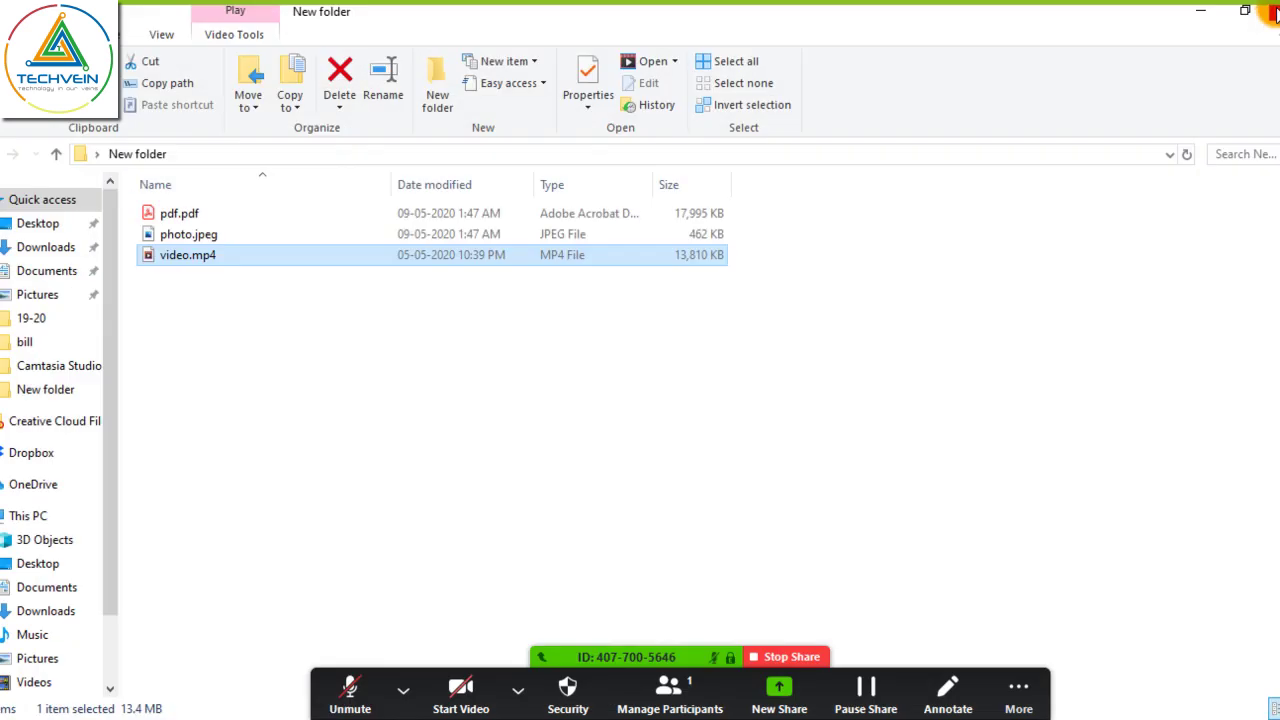
left_click(784, 658)
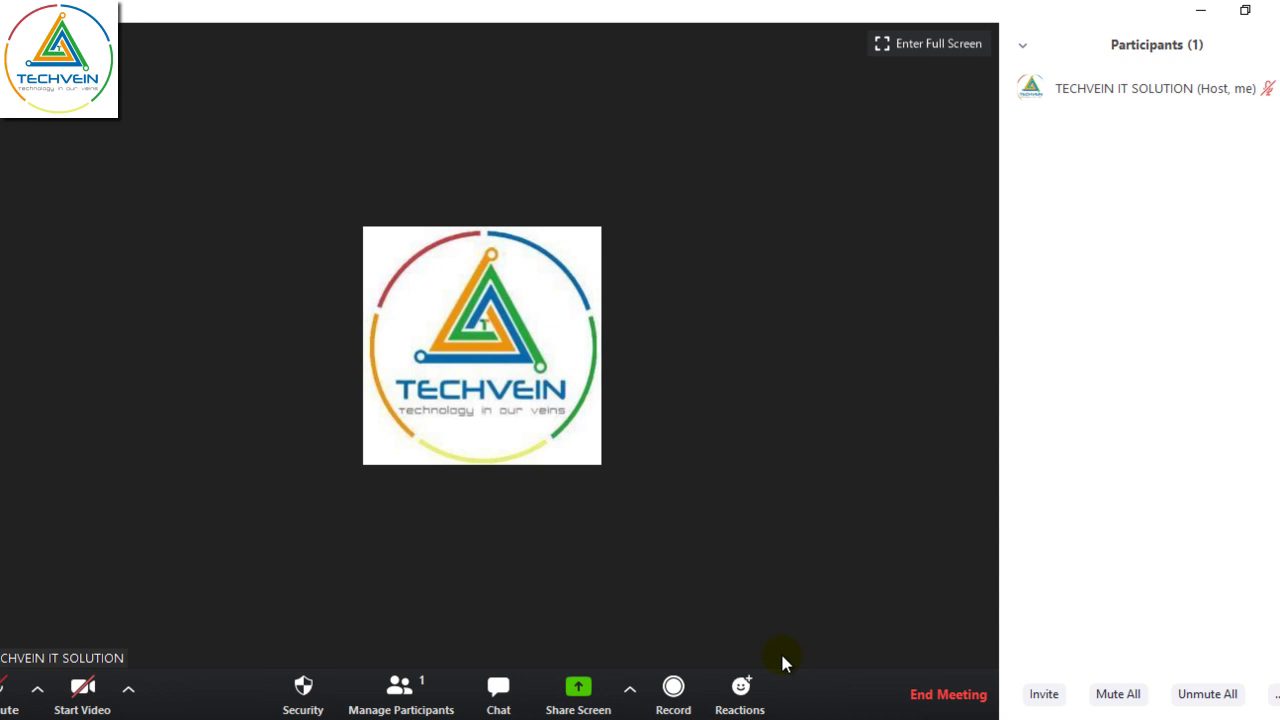
left_click(570, 706)
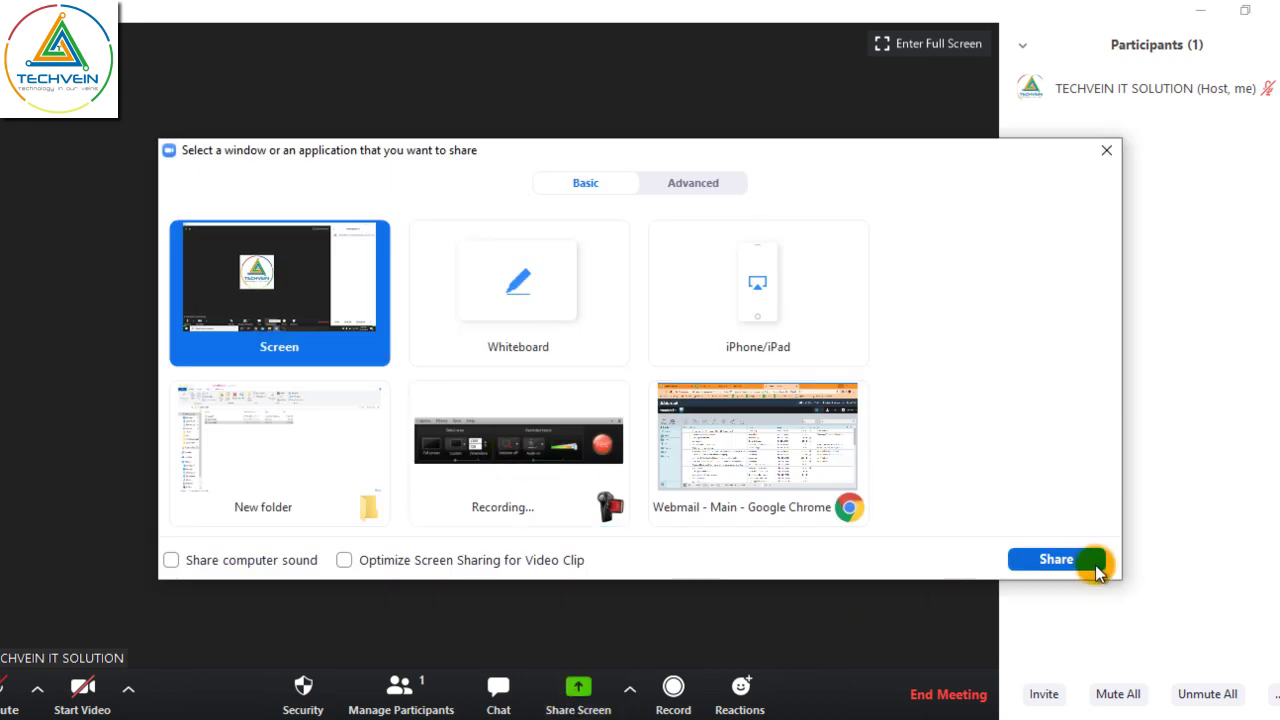
left_click(1063, 558)
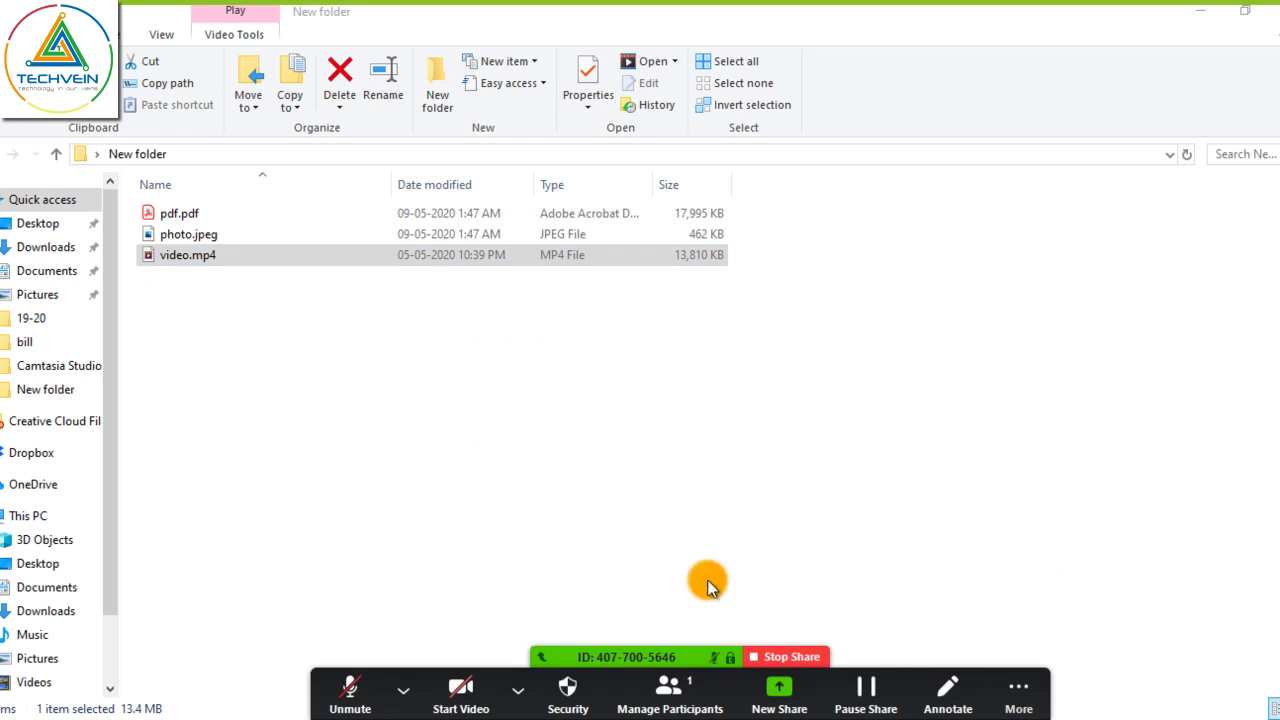
Open and close the meeting's More options menu
left_click(403, 690)
left_click(1025, 690)
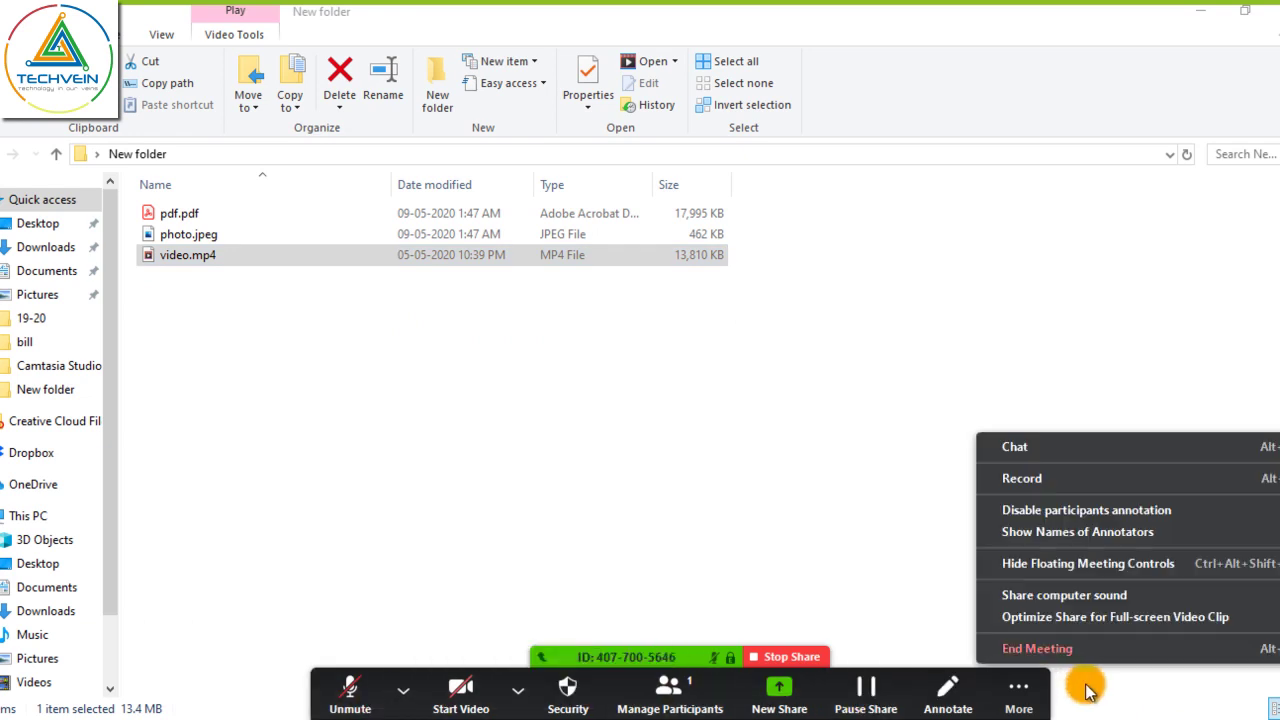
left_click(800, 580)
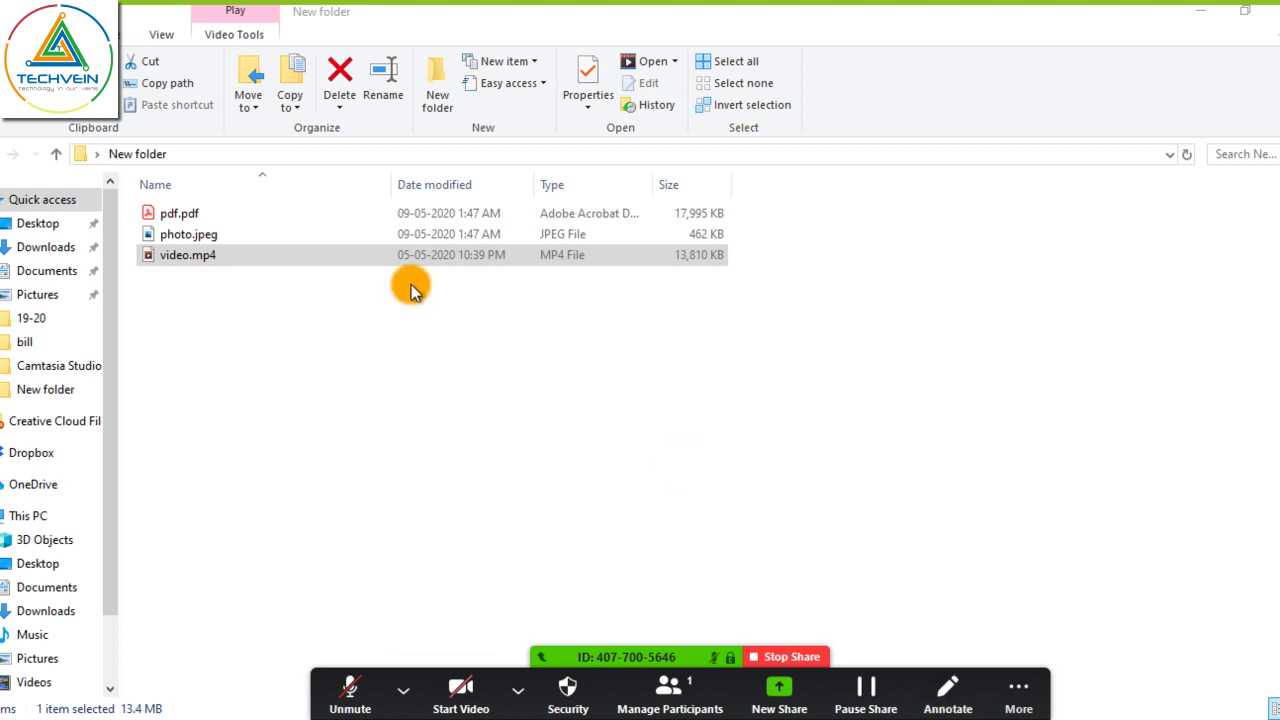
Open photo.jpeg, magnify it to show the exercise heading, and start annotating
left_click(232, 234)
double_click(232, 234)
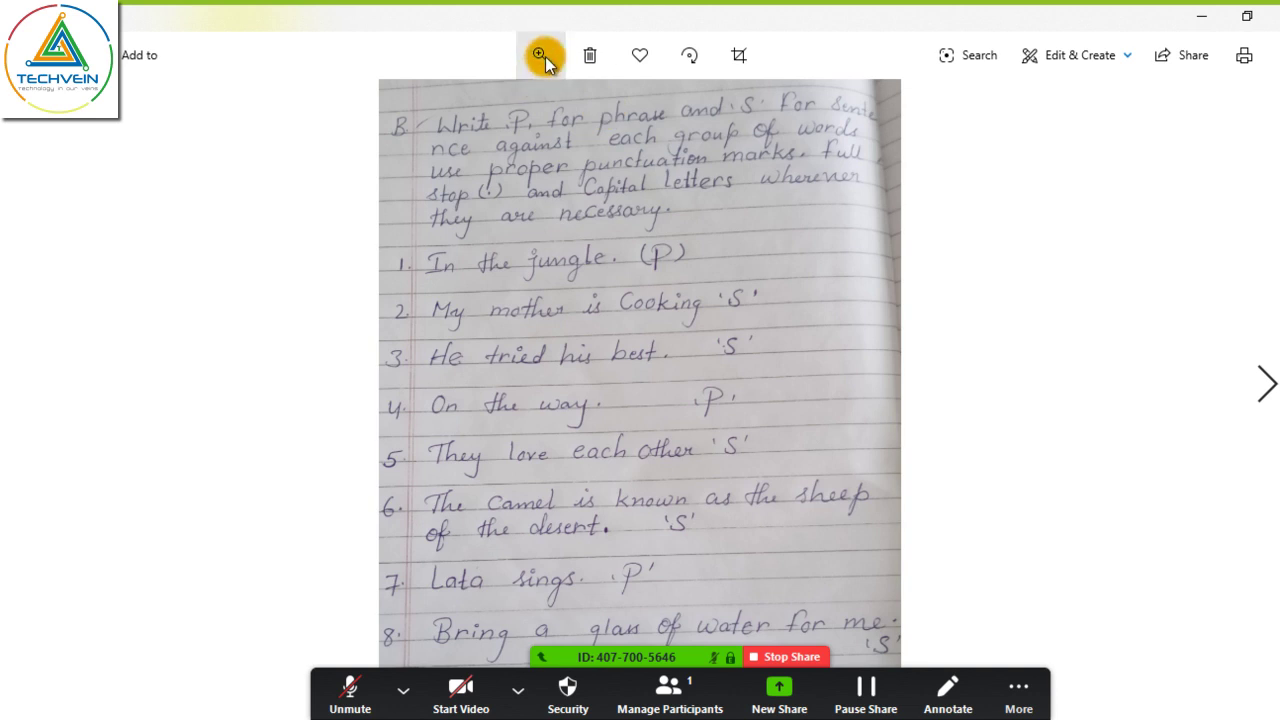
left_click(545, 56)
left_click_drag(443, 105, 472, 115)
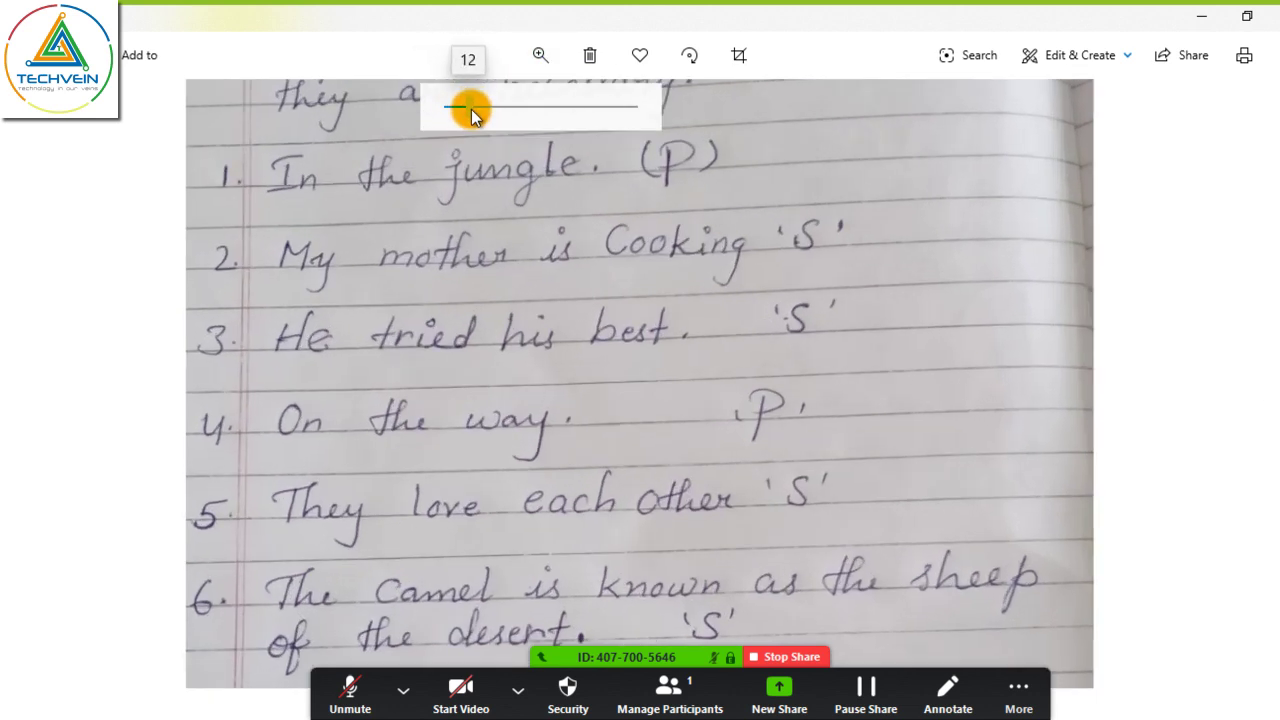
left_click_drag(651, 217, 696, 481)
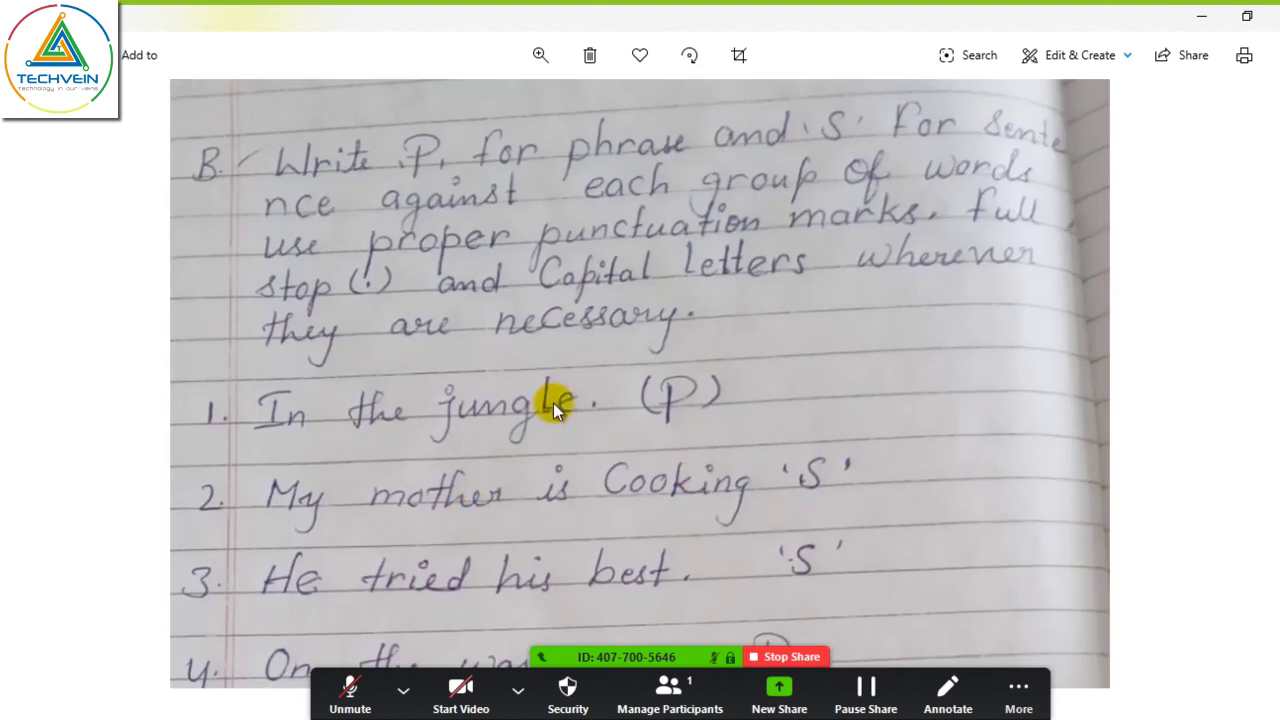
left_click(1018, 690)
left_click(948, 700)
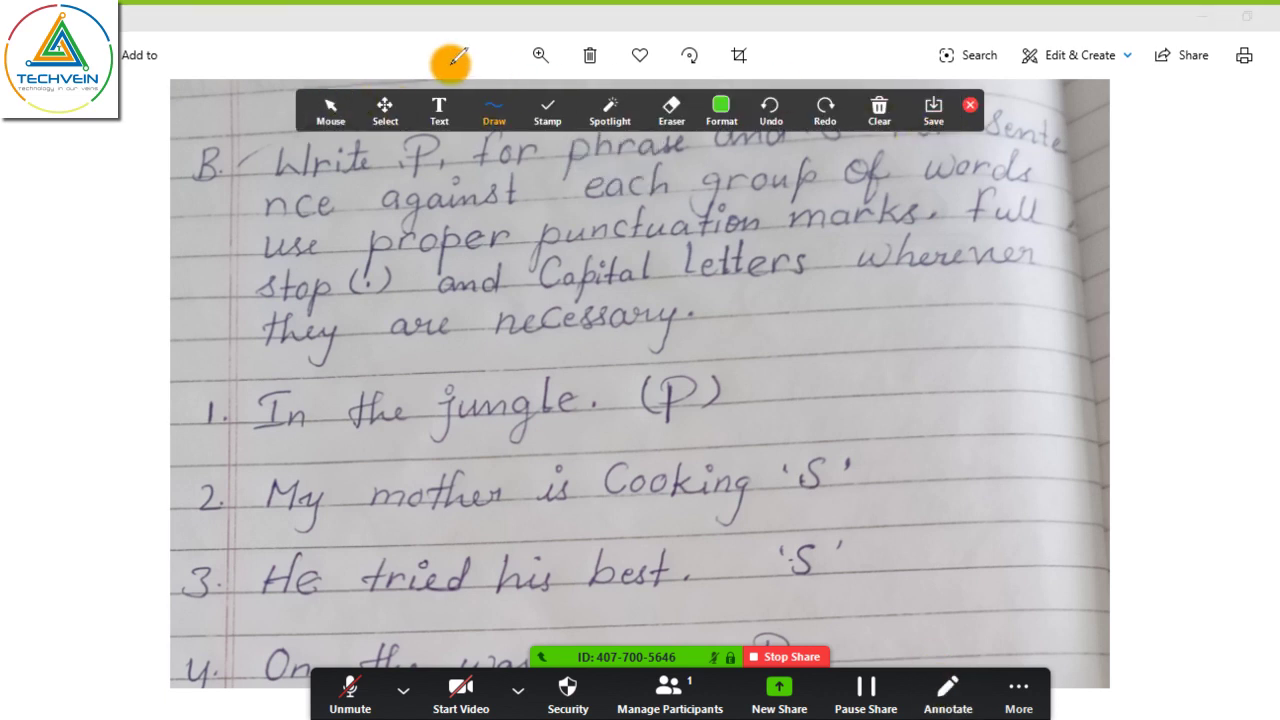
Circle 'In the jungle. (P)' in green, then clear all drawings from the photo
left_click(494, 110)
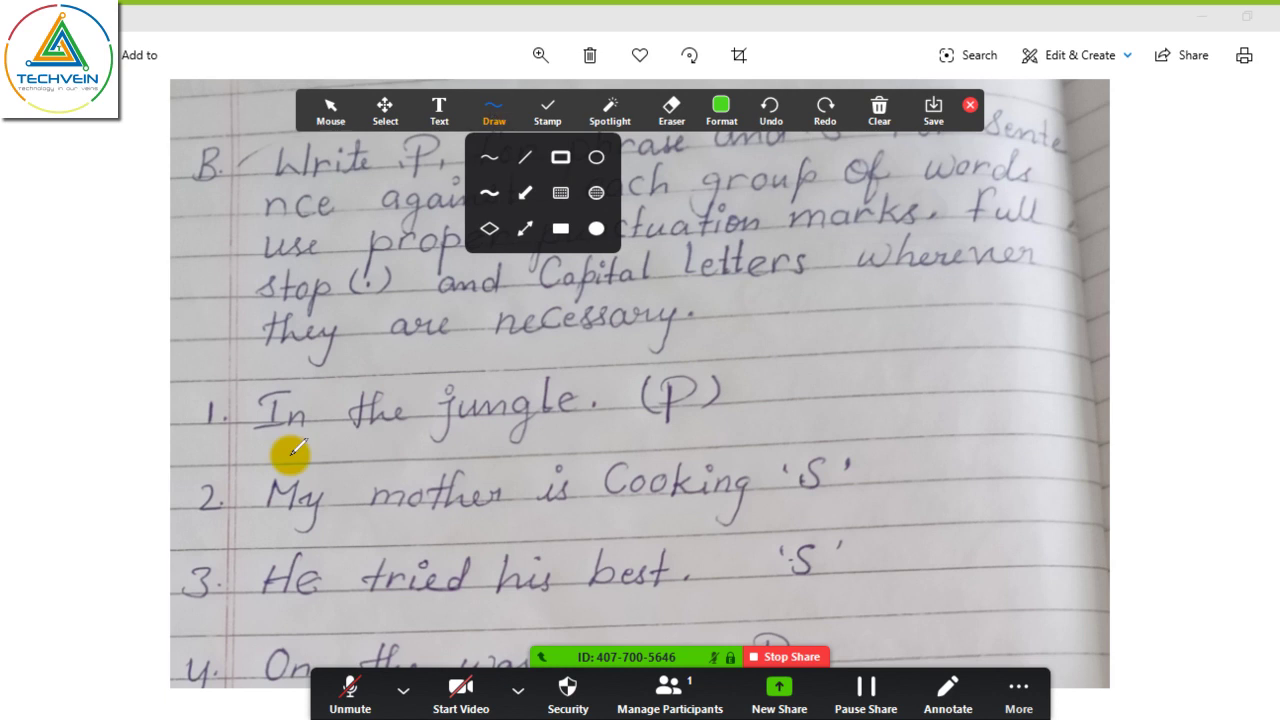
mouse_move(251, 443)
left_mouse_down()
mouse_move(562, 457)
mouse_move(674, 437)
mouse_move(737, 371)
mouse_move(543, 318)
mouse_move(268, 374)
mouse_move(232, 424)
mouse_move(272, 440)
left_mouse_up()
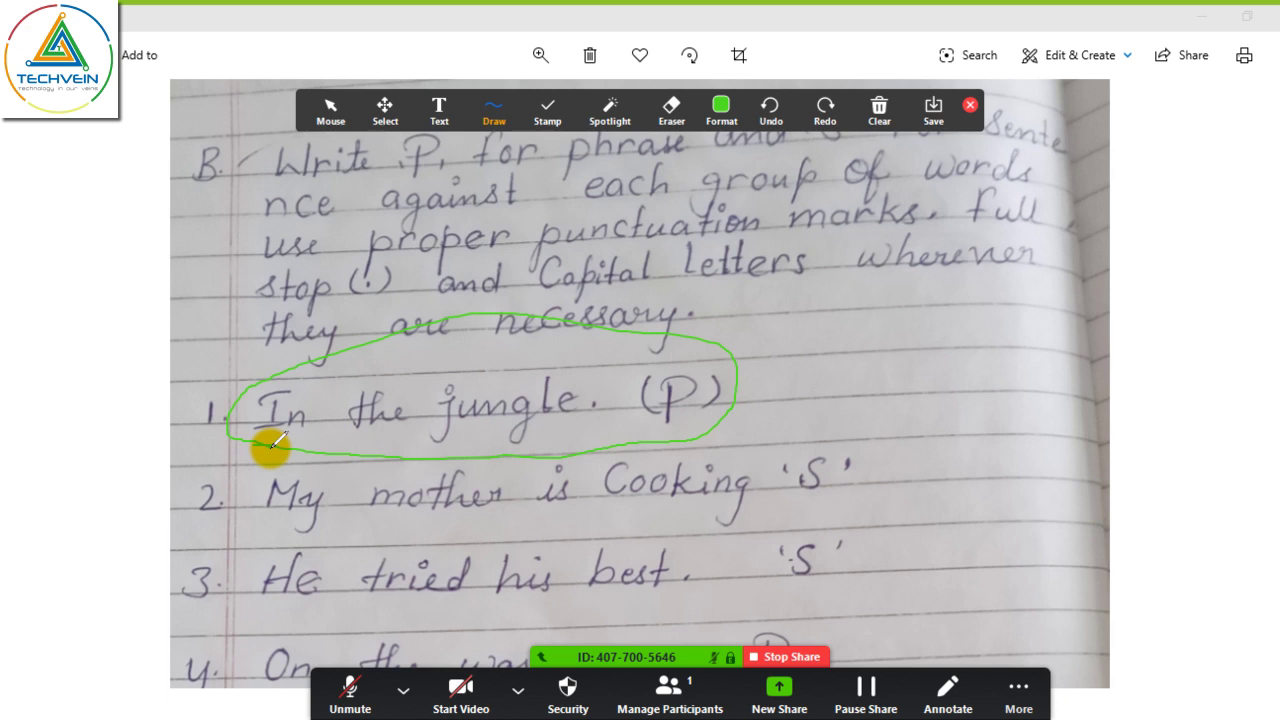
left_click(608, 108)
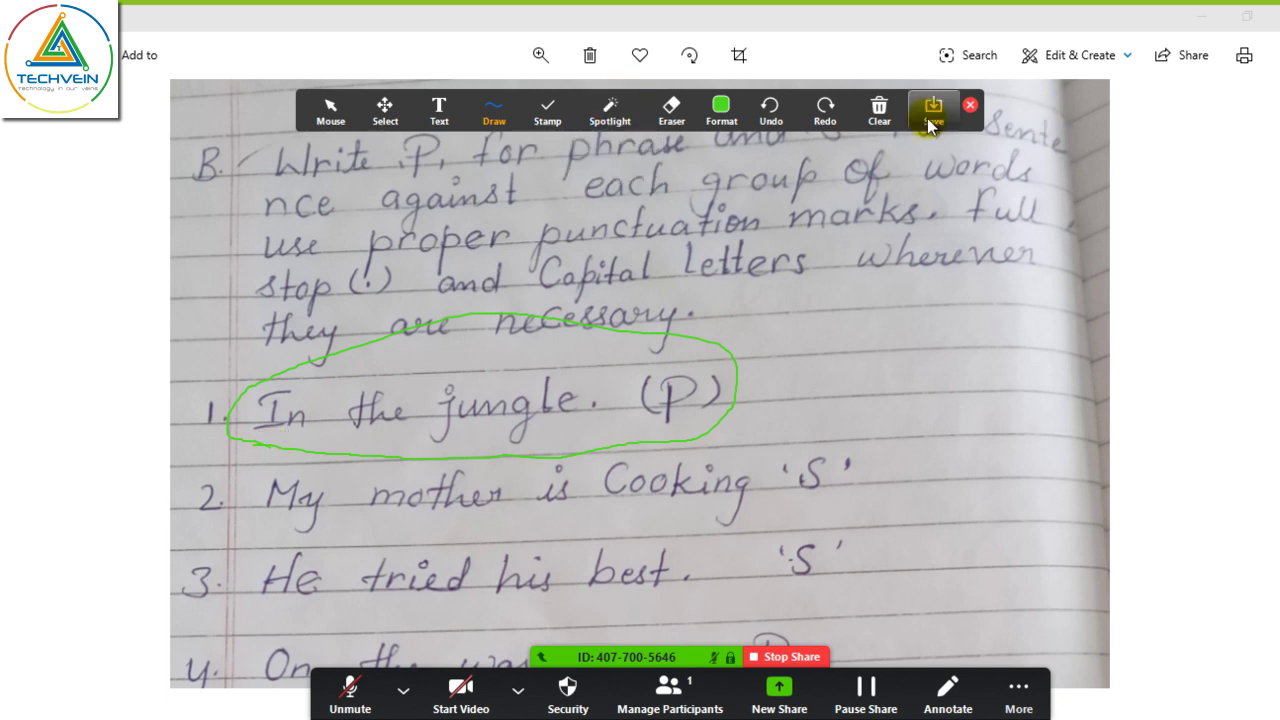
left_click(880, 110)
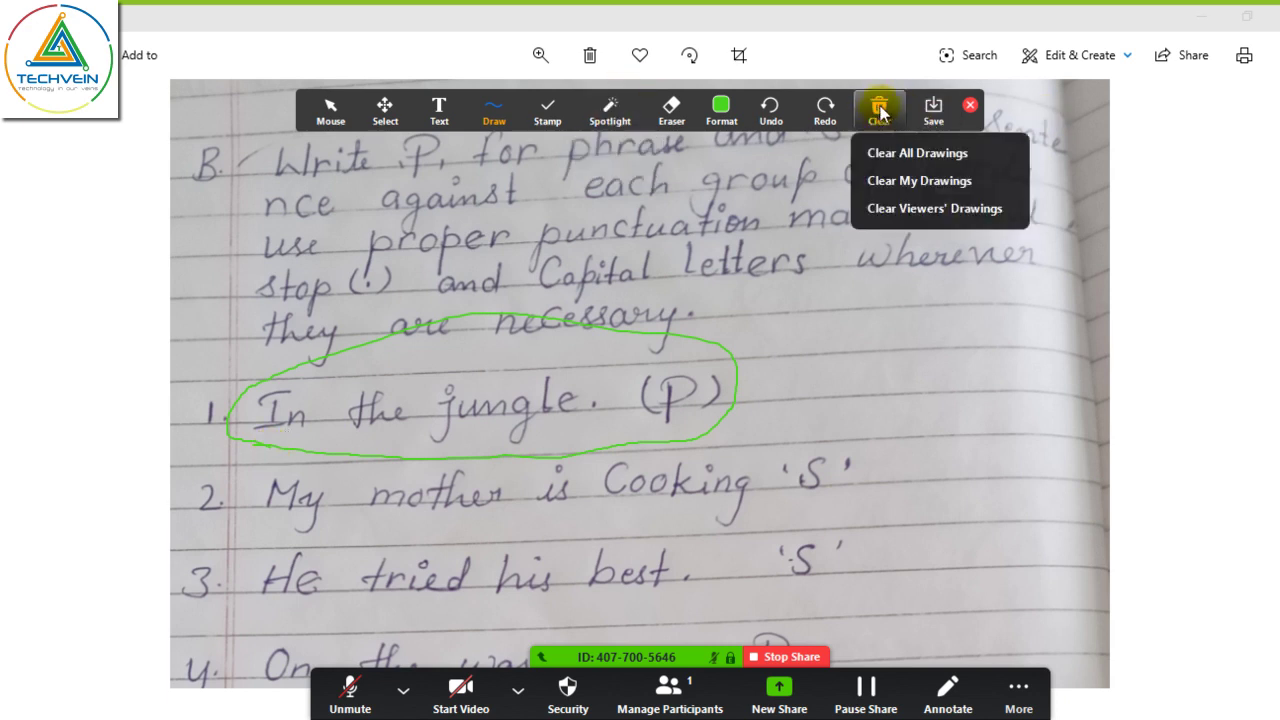
left_click(889, 152)
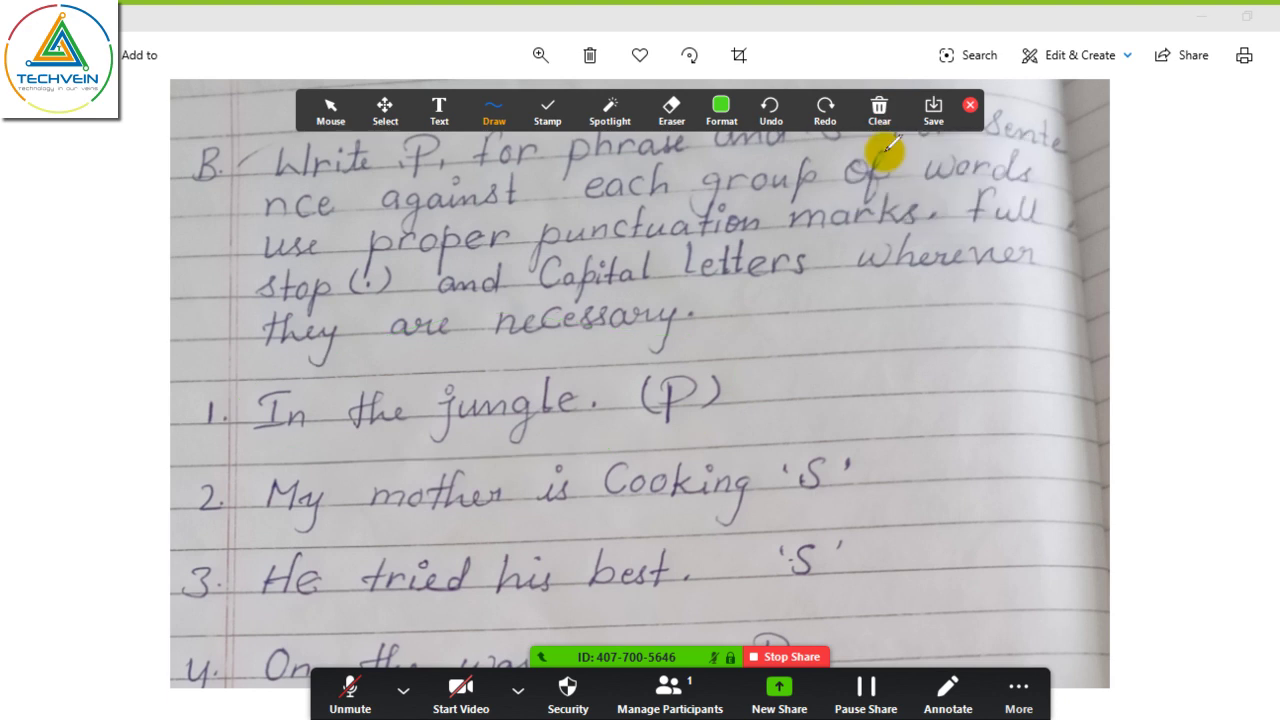
Draw a green stroke through 'In the jungle', try Spotlight, then erase the strokes
mouse_move(608, 110)
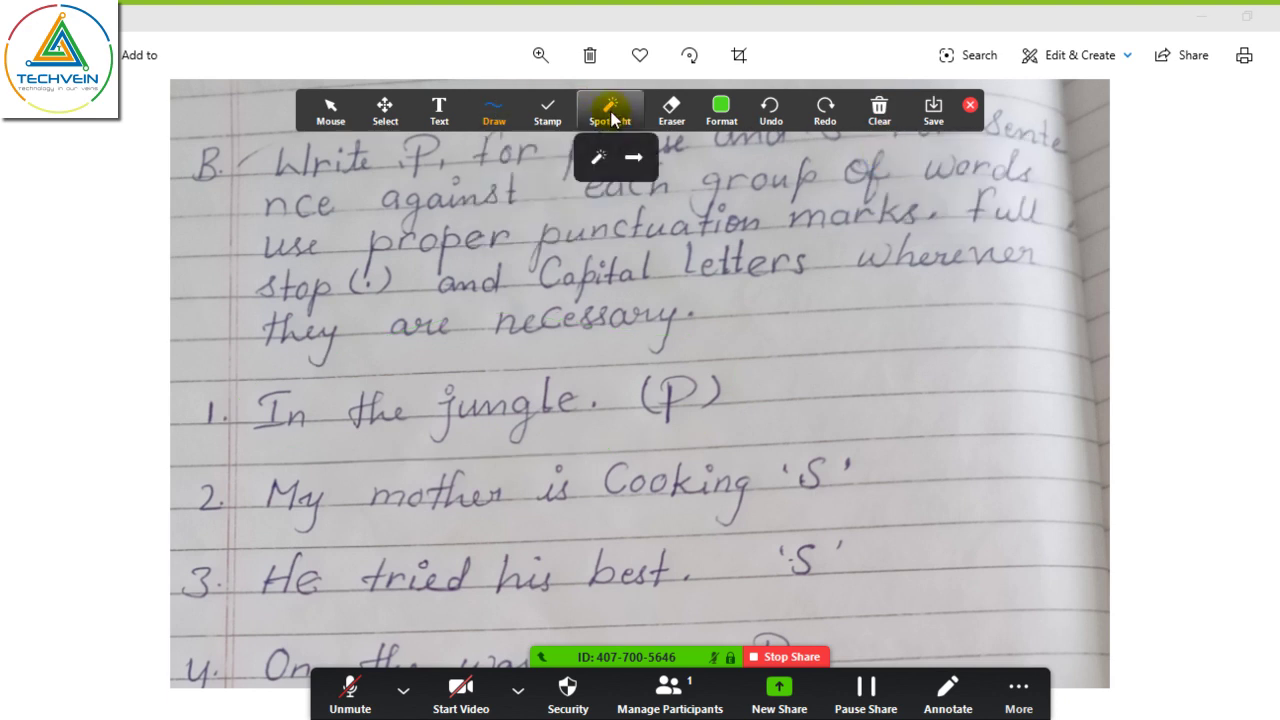
mouse_move(322, 393)
left_mouse_down()
mouse_move(491, 405)
mouse_move(515, 332)
left_mouse_up()
mouse_move(606, 115)
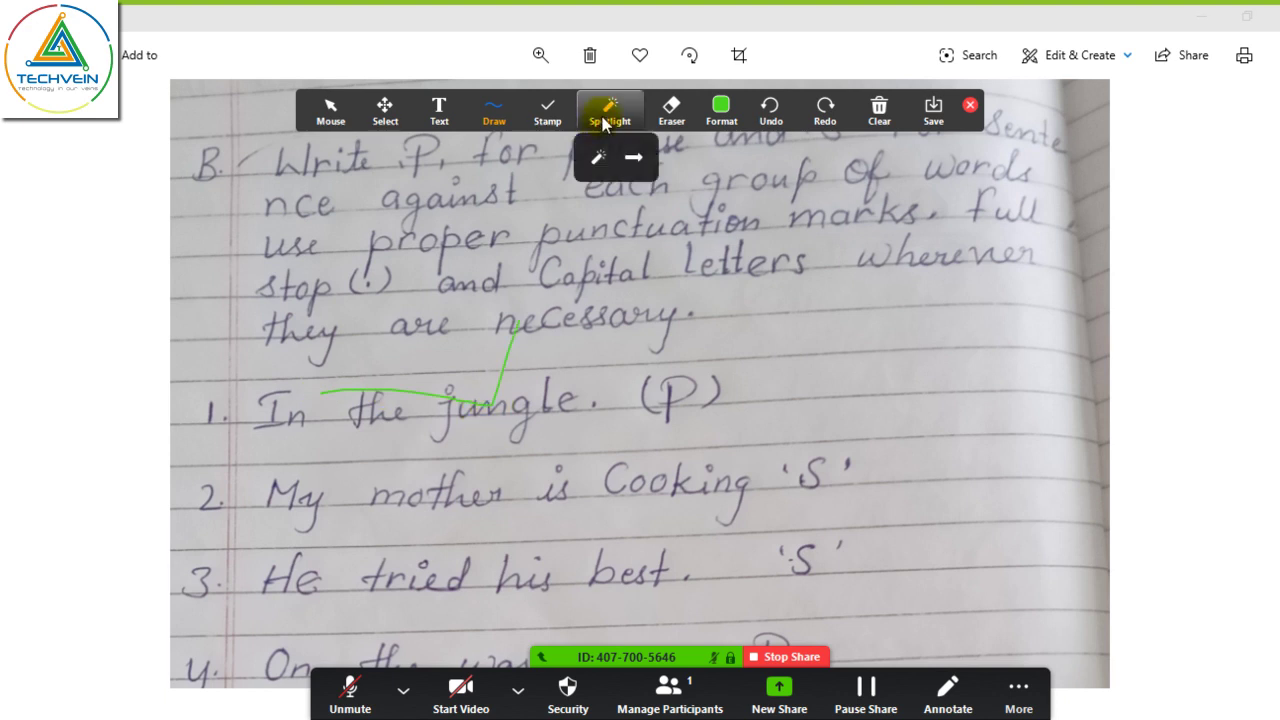
left_click(599, 158)
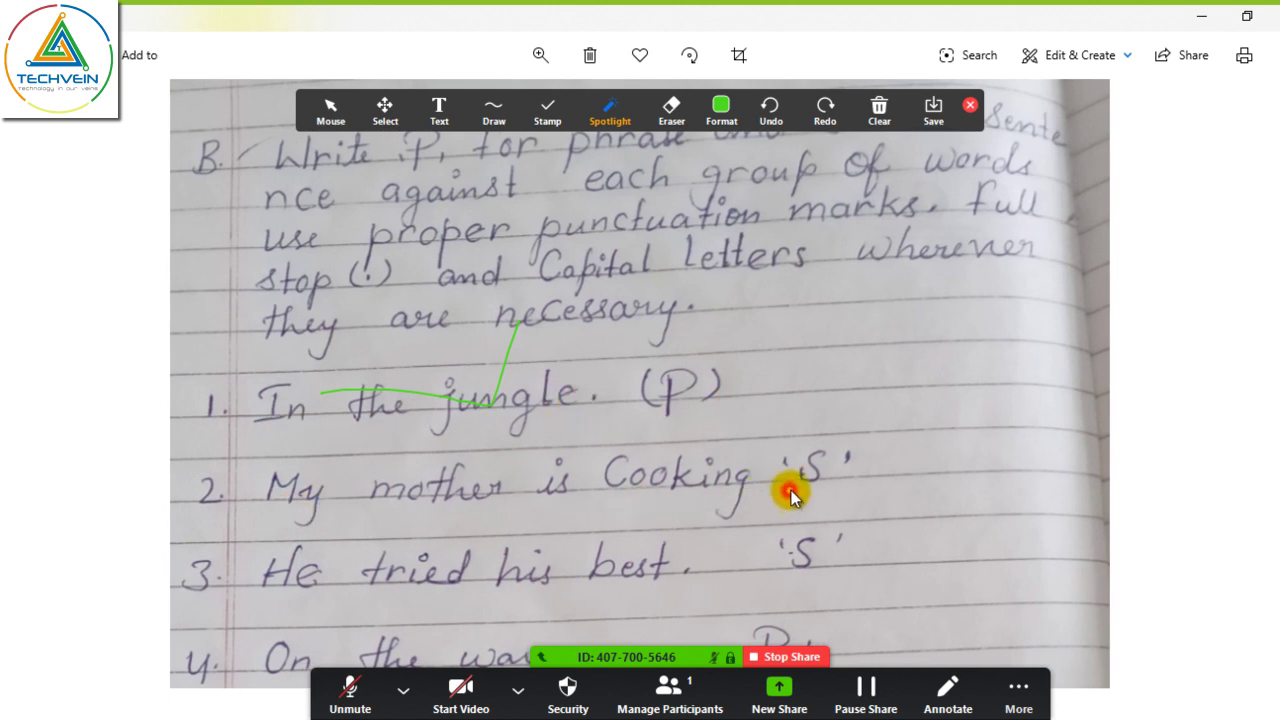
left_click(678, 107)
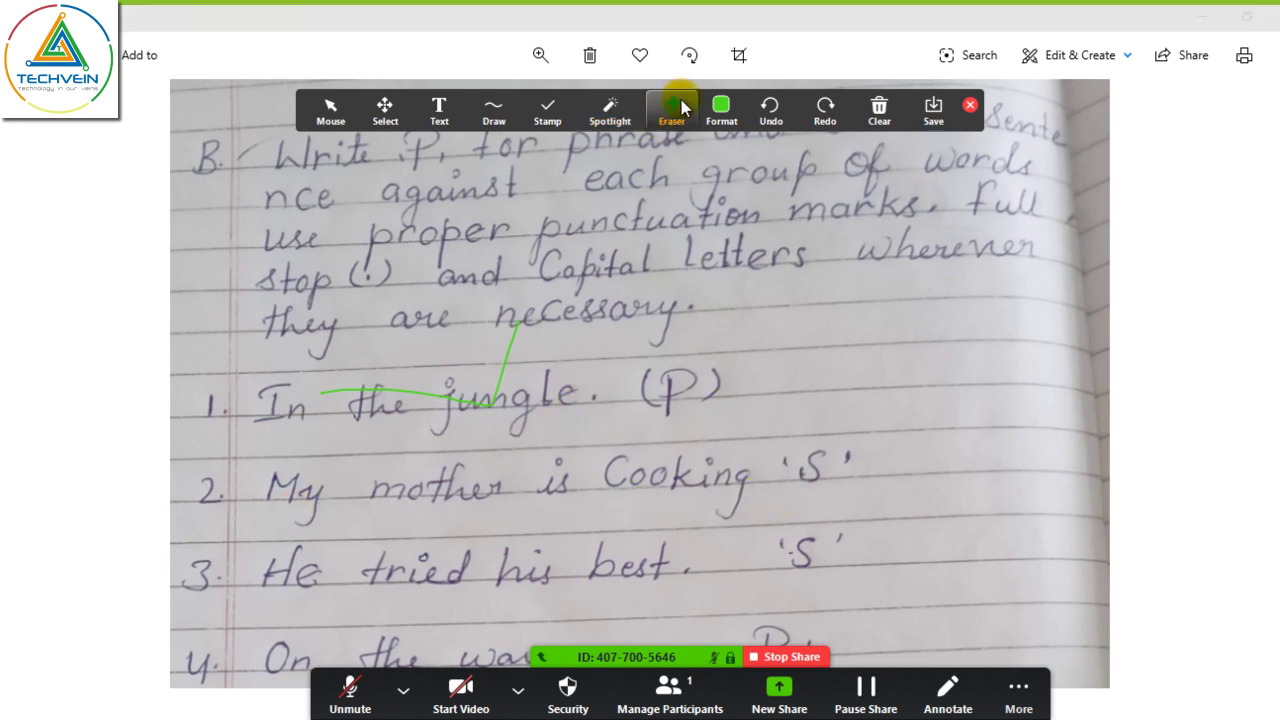
left_click_drag(486, 323, 443, 451)
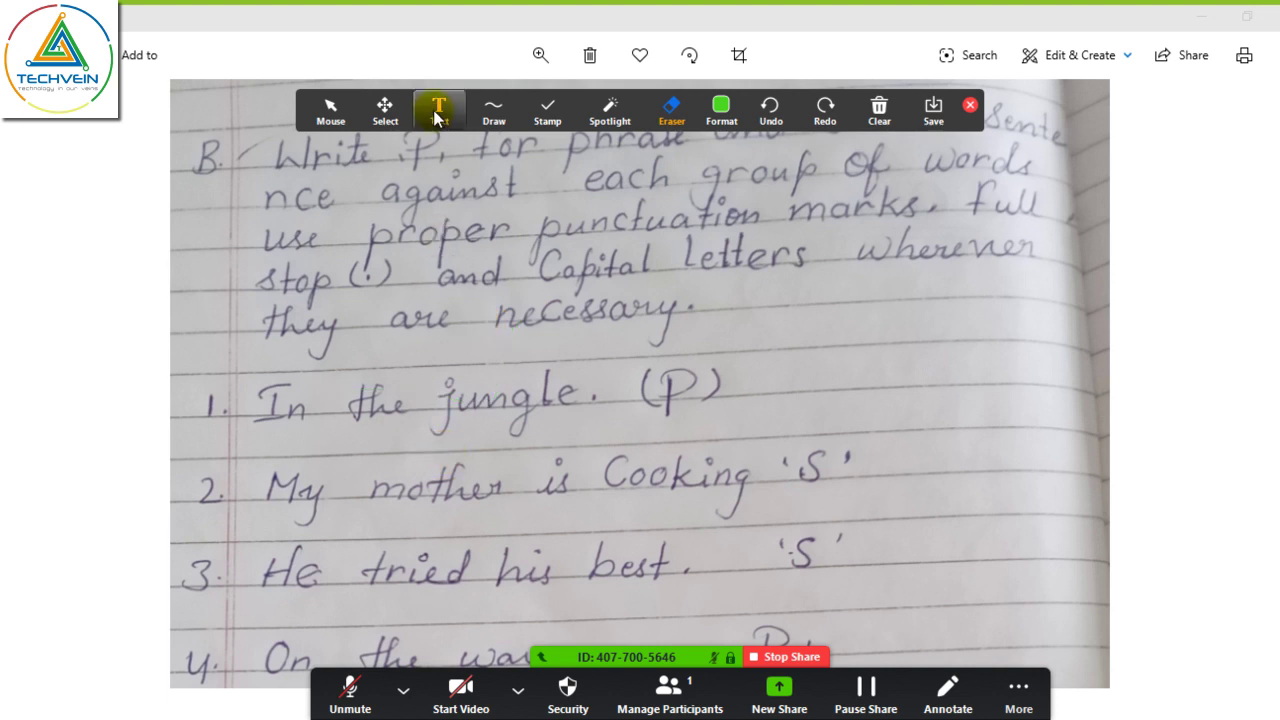
Add the text annotation 'WELCOME TECHVEIN' beside the exercise instructions
left_click(437, 113)
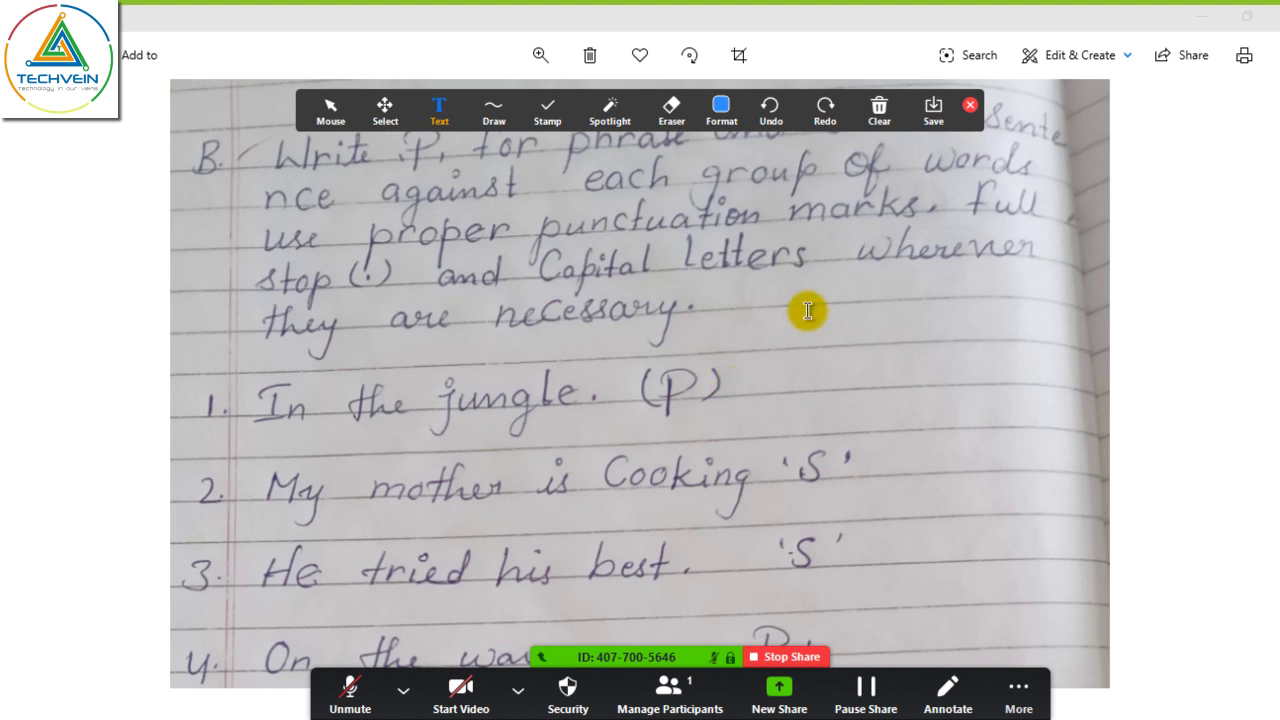
left_click(810, 310)
type("W")
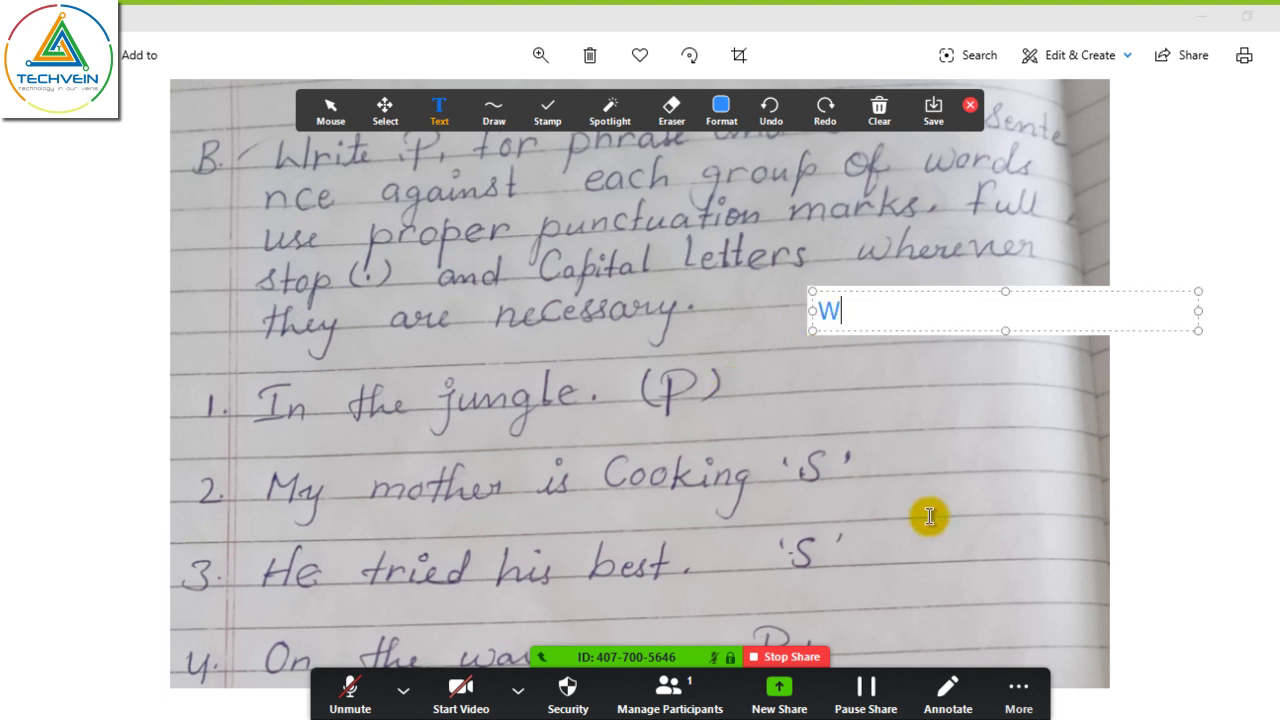
type("ELCOME ")
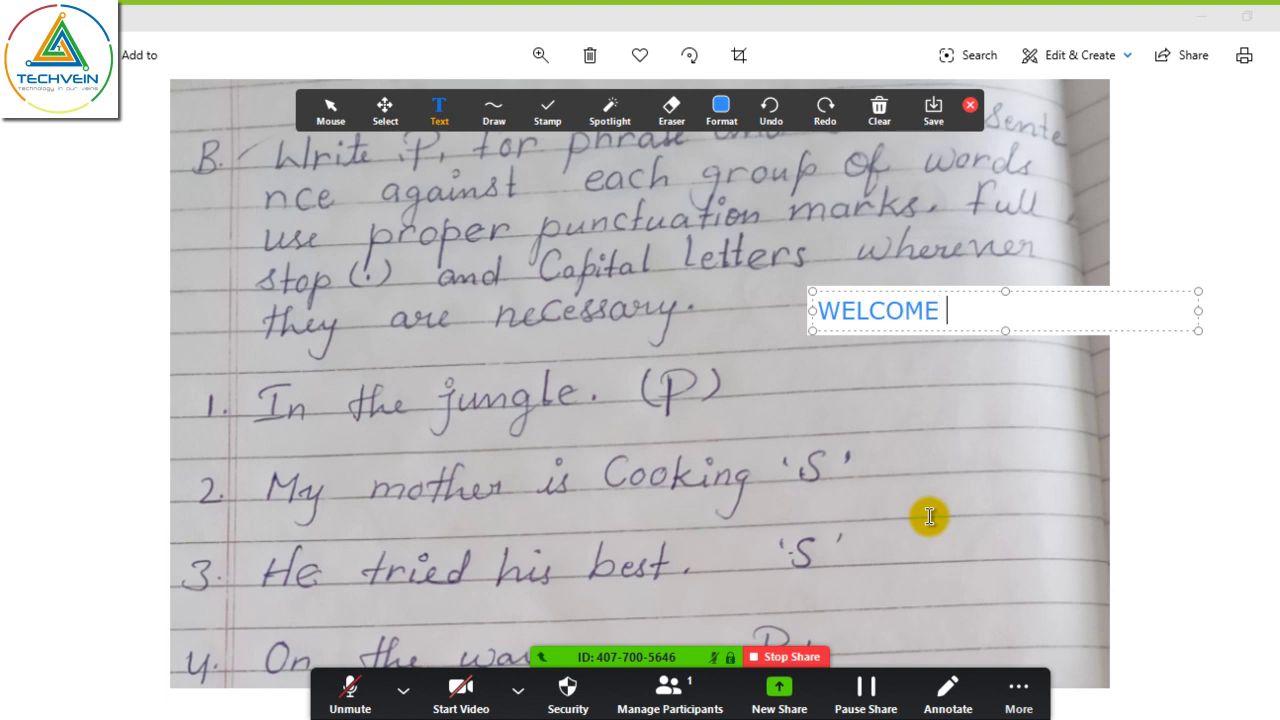
type("TECHVEIN")
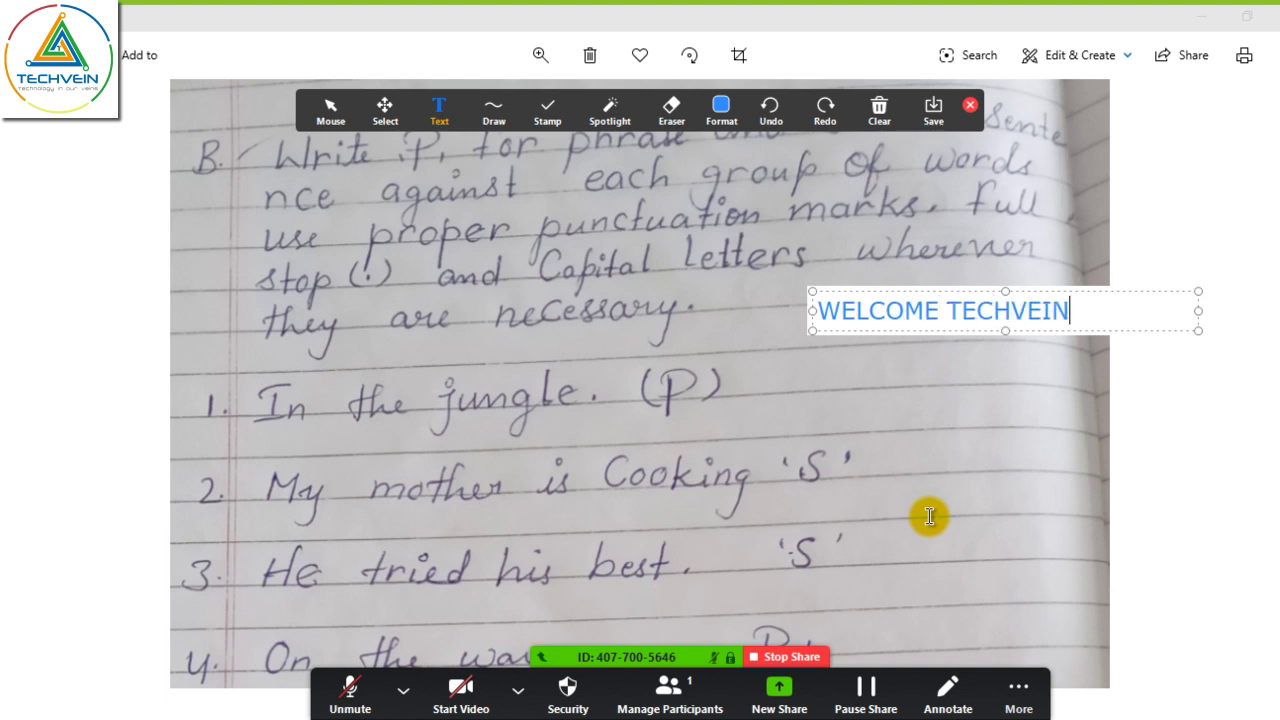
left_click(1000, 502)
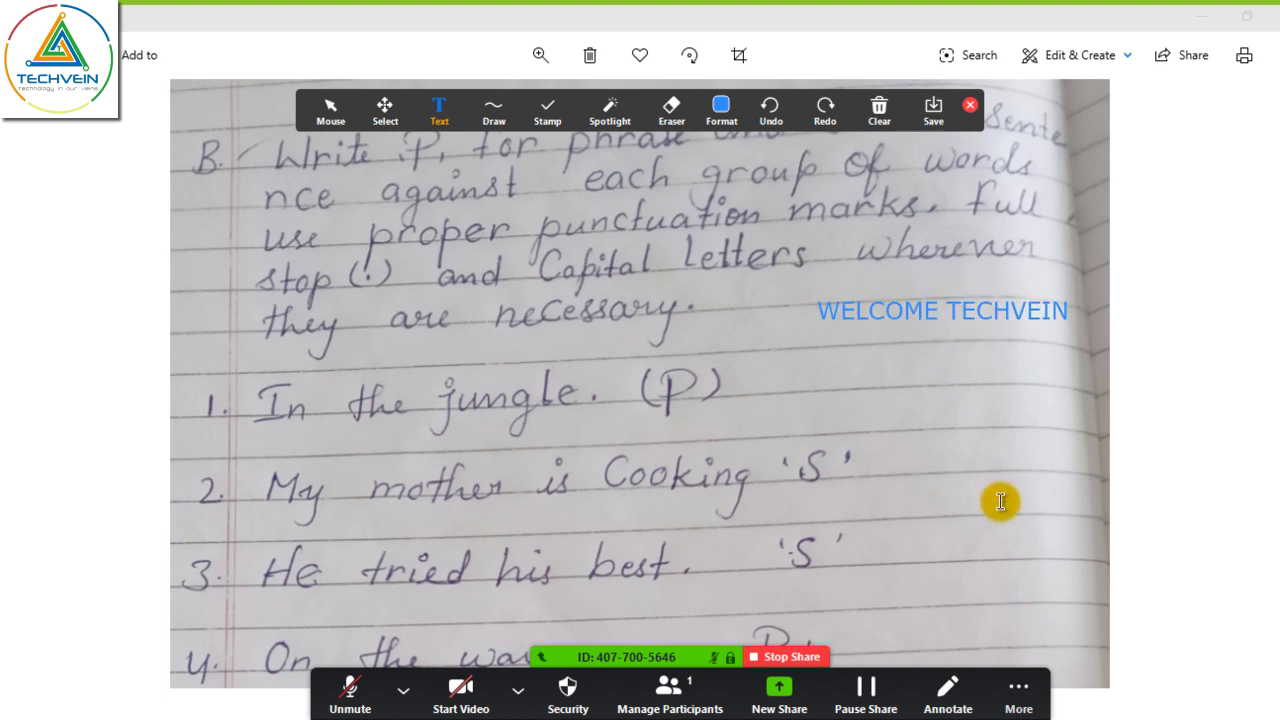
mouse_move(583, 112)
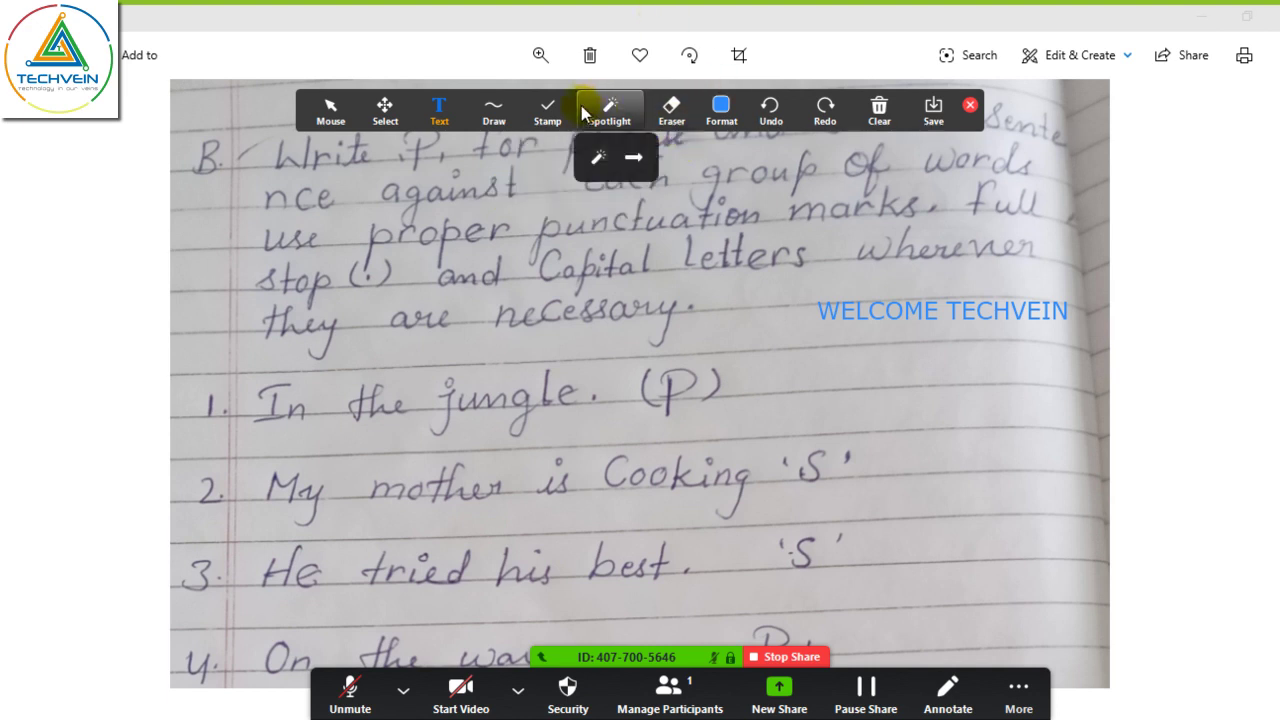
left_click(768, 113)
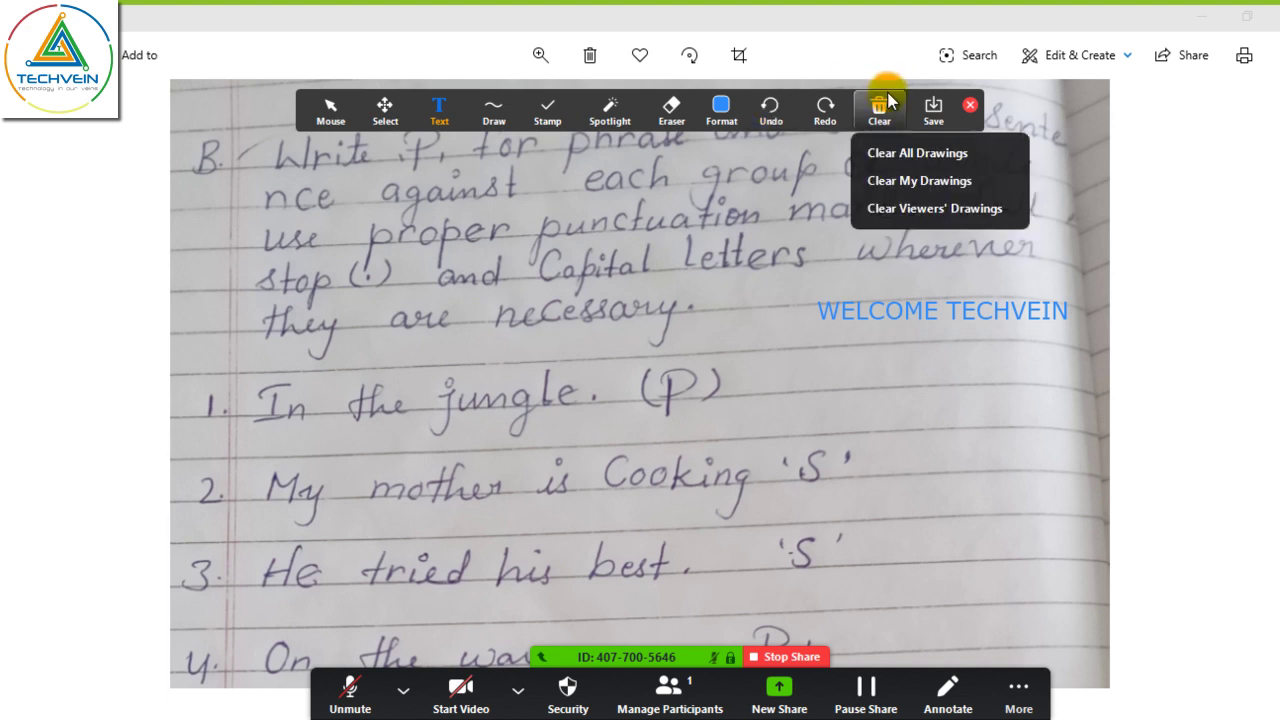
Clear all drawings from the shared photo and close the annotation toolbar
mouse_move(879, 108)
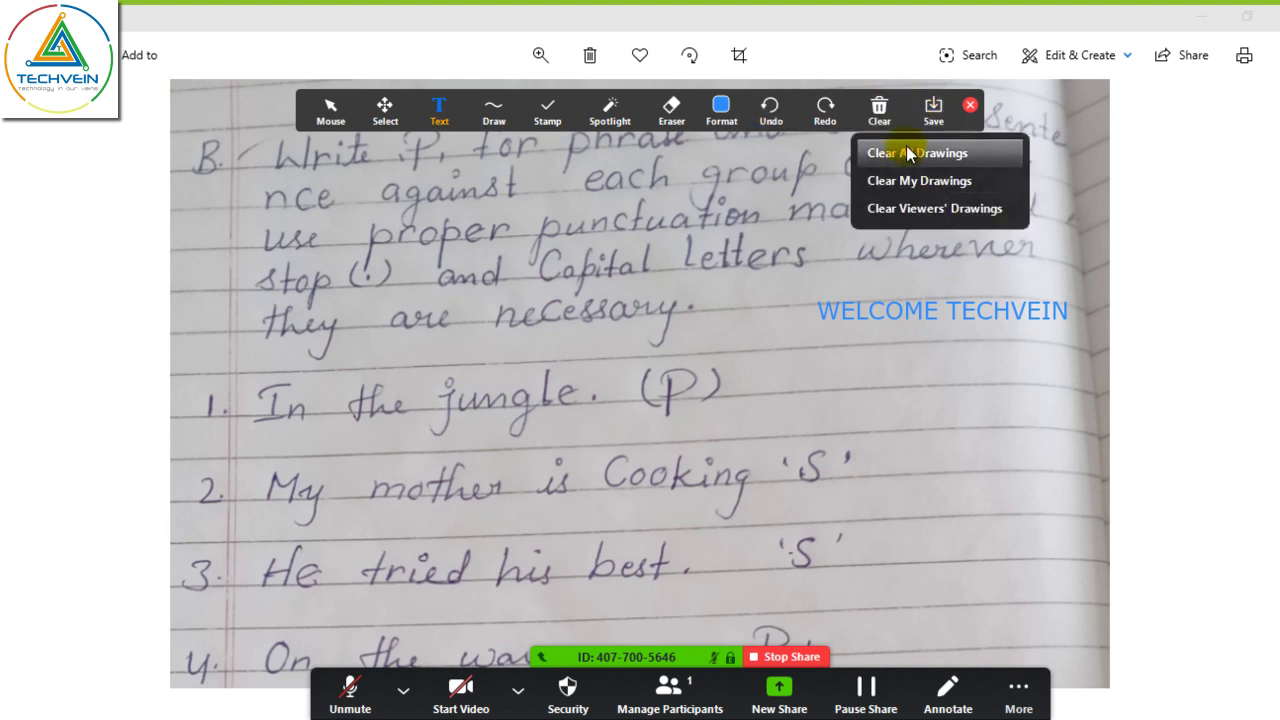
left_click(908, 152)
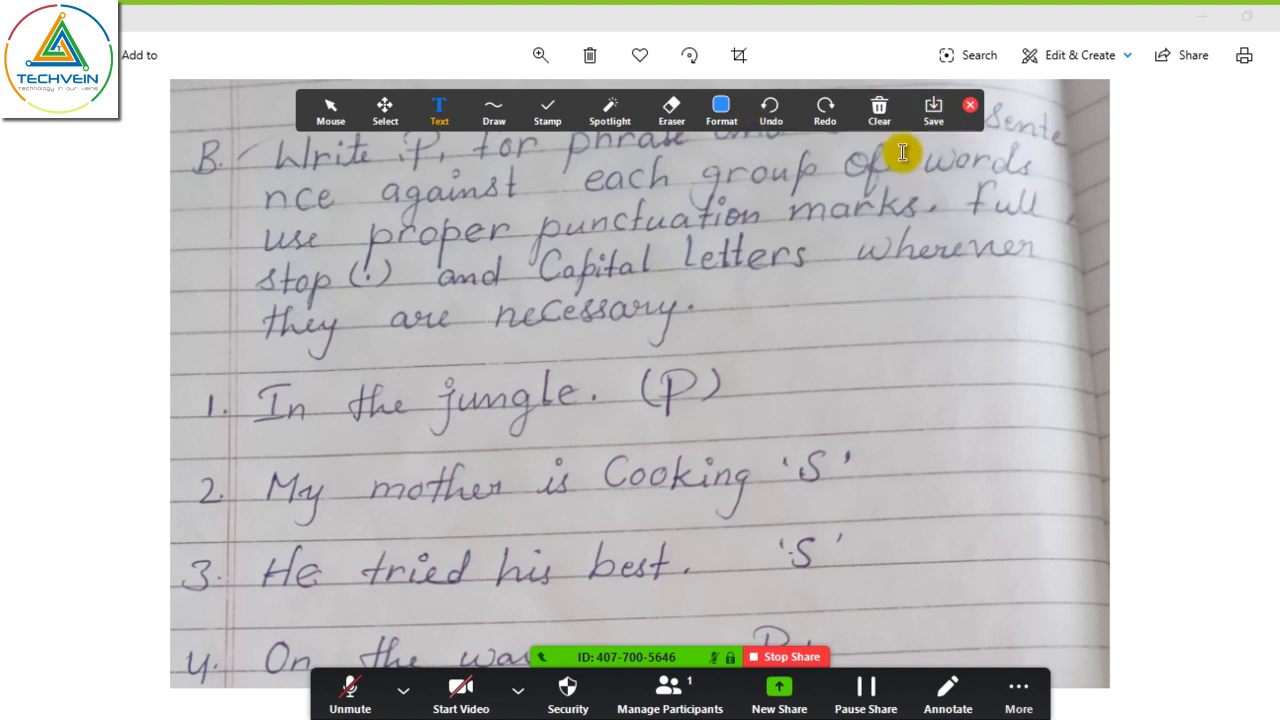
left_click(970, 106)
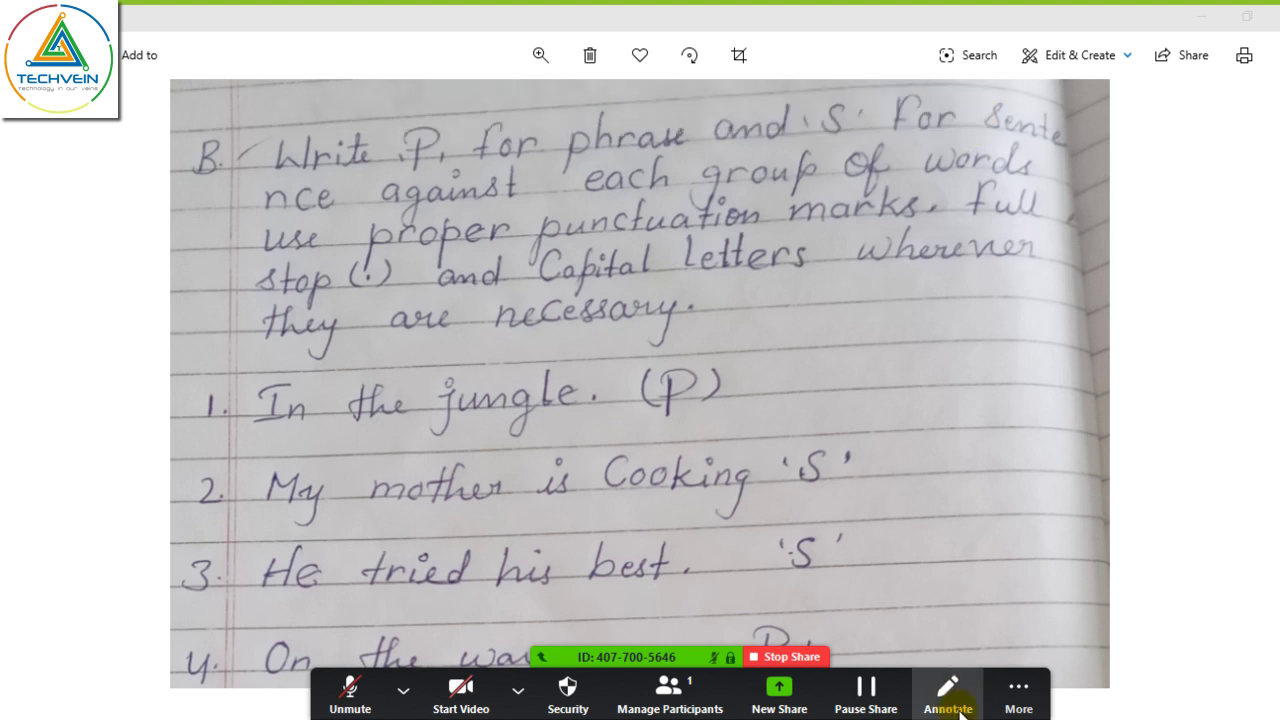
Open and close the meeting's More options menu a few times
left_click(1017, 690)
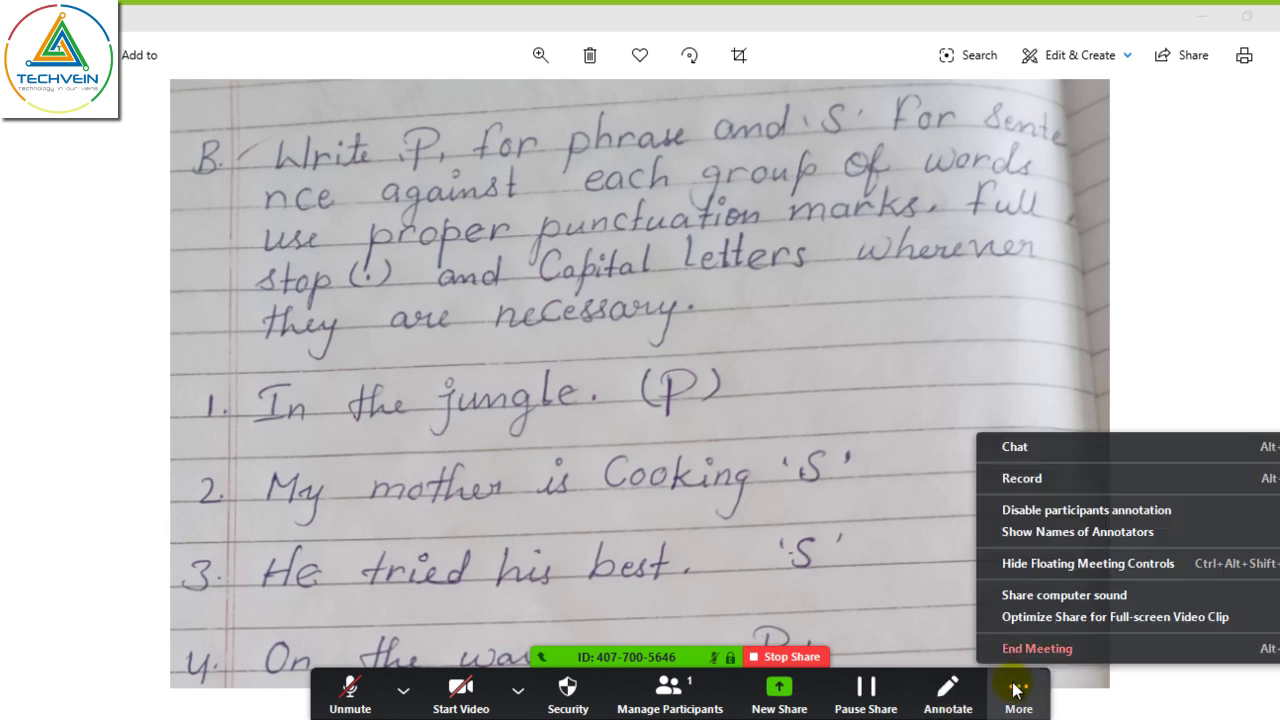
left_click(1017, 690)
left_click(1030, 704)
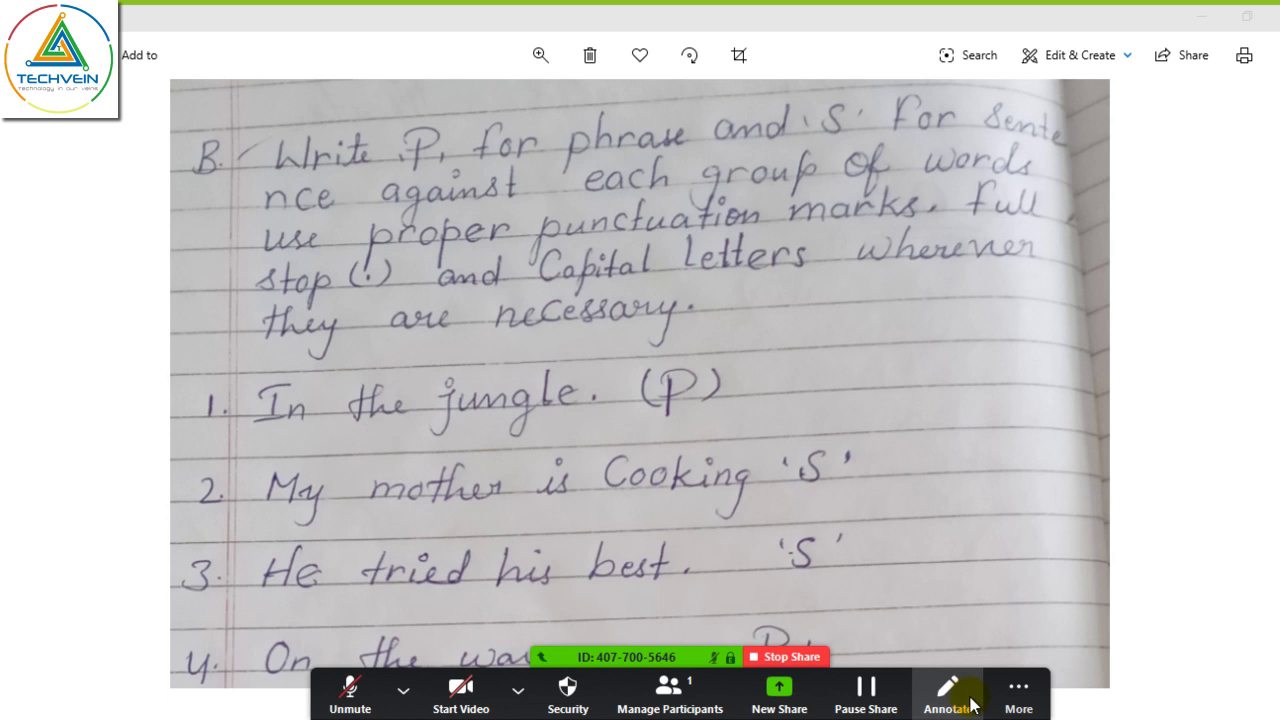
left_click(1016, 692)
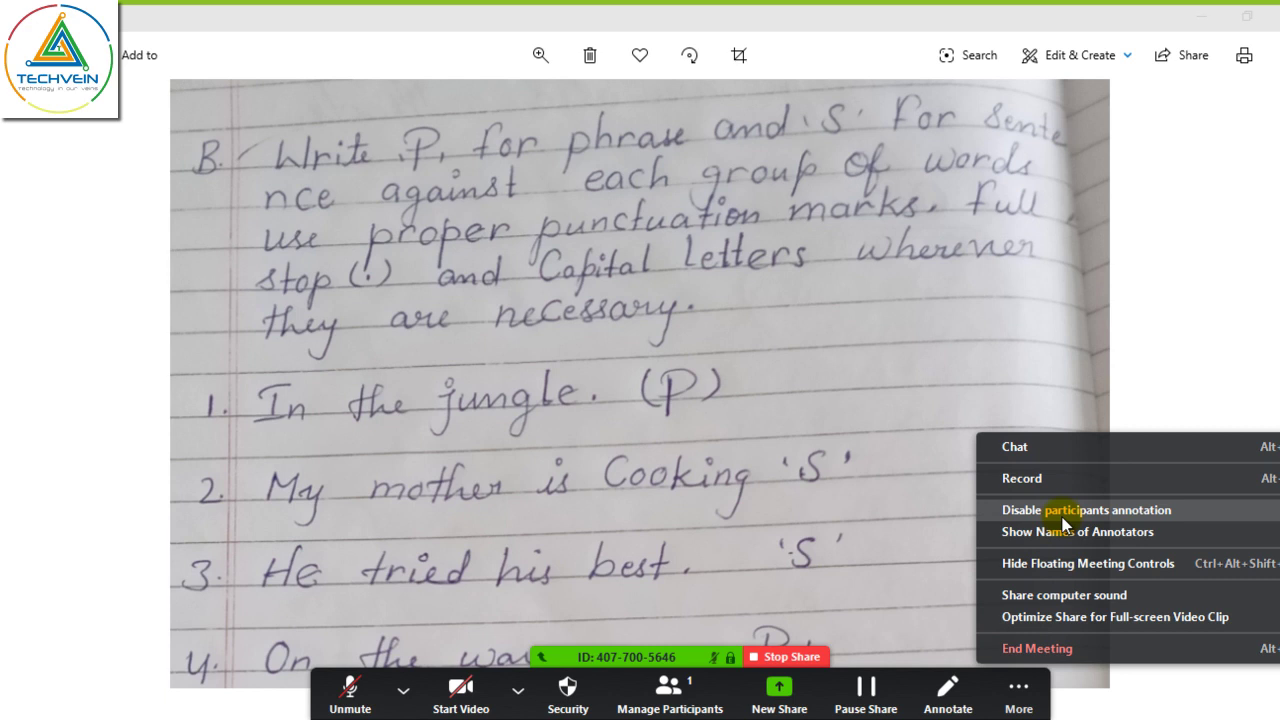
left_click(847, 572)
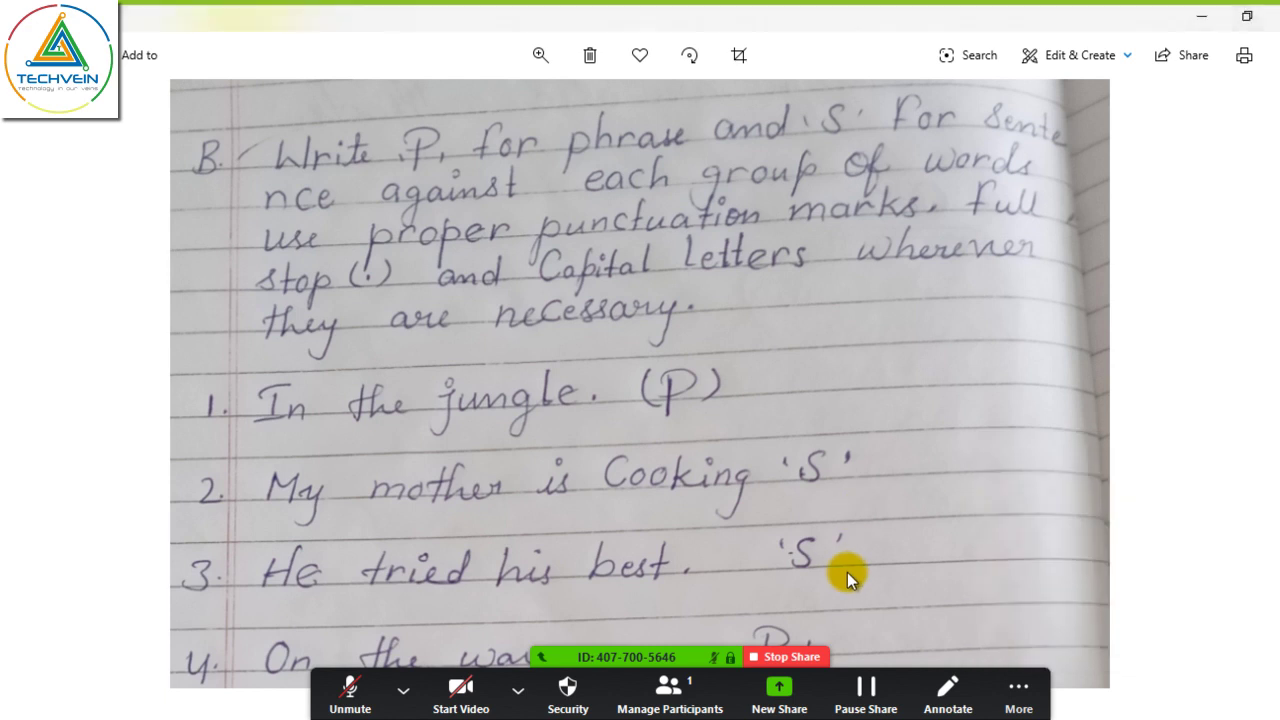
Stop the screen share and start sharing a blank whiteboard instead
left_click(790, 657)
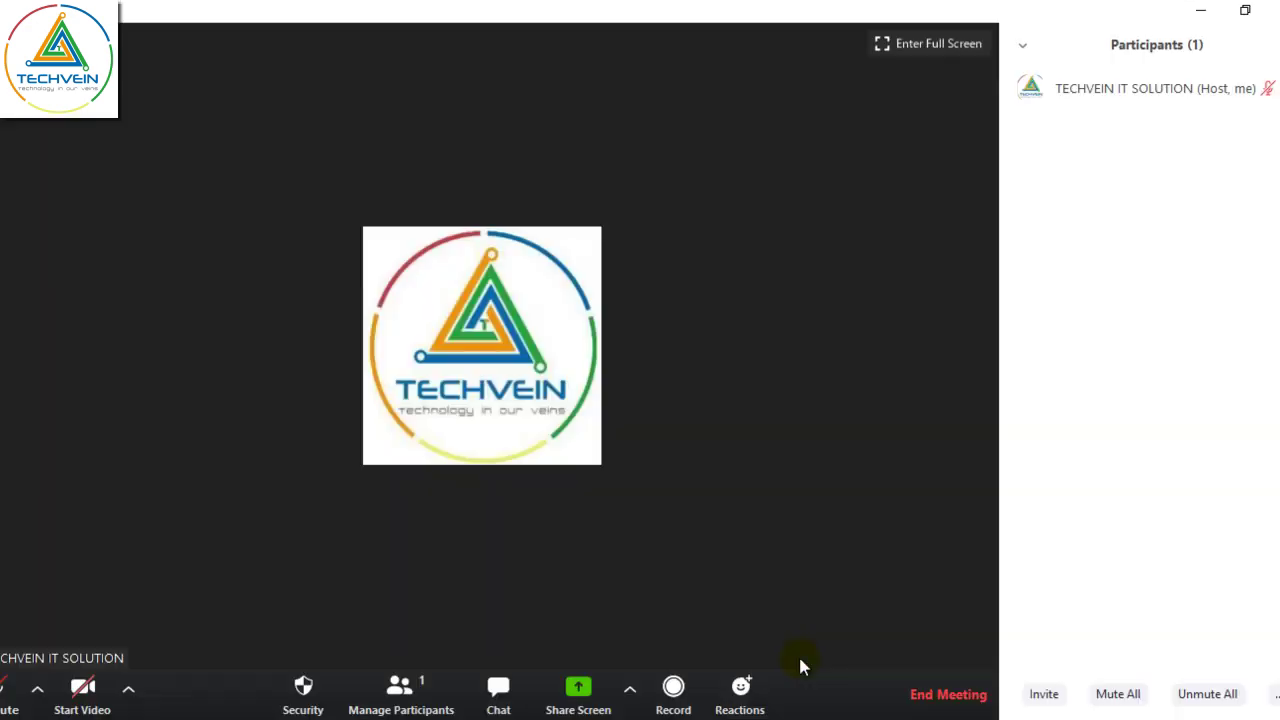
left_click(576, 700)
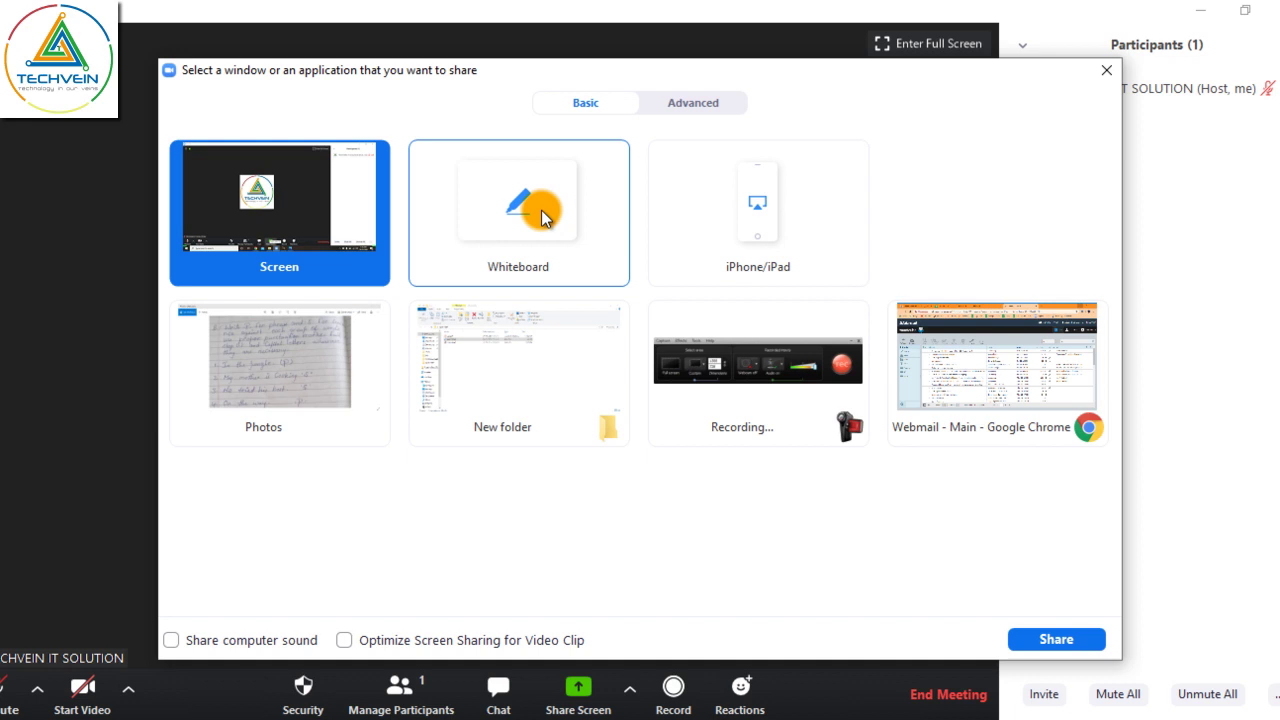
left_click(543, 215)
left_click(1054, 639)
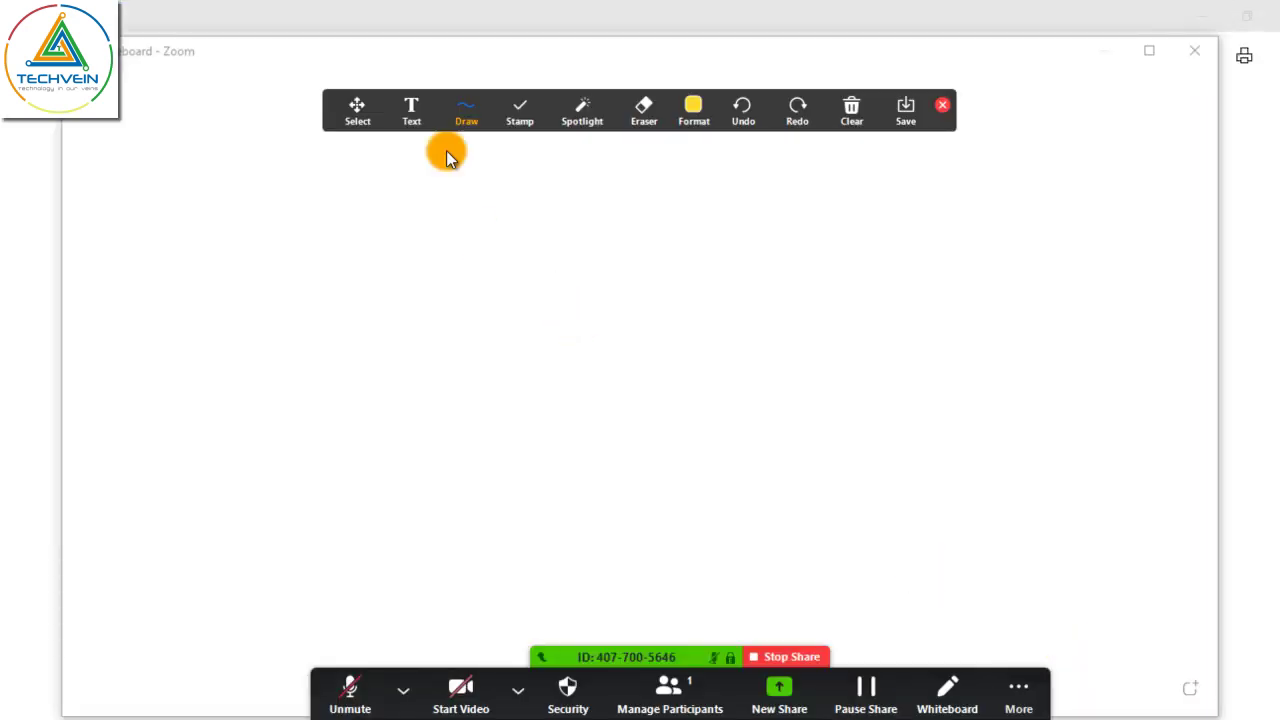
Write 'HELLO EVERYONE' on the whiteboard and stamp an arrow below-left of it
left_click(409, 117)
left_click(397, 267)
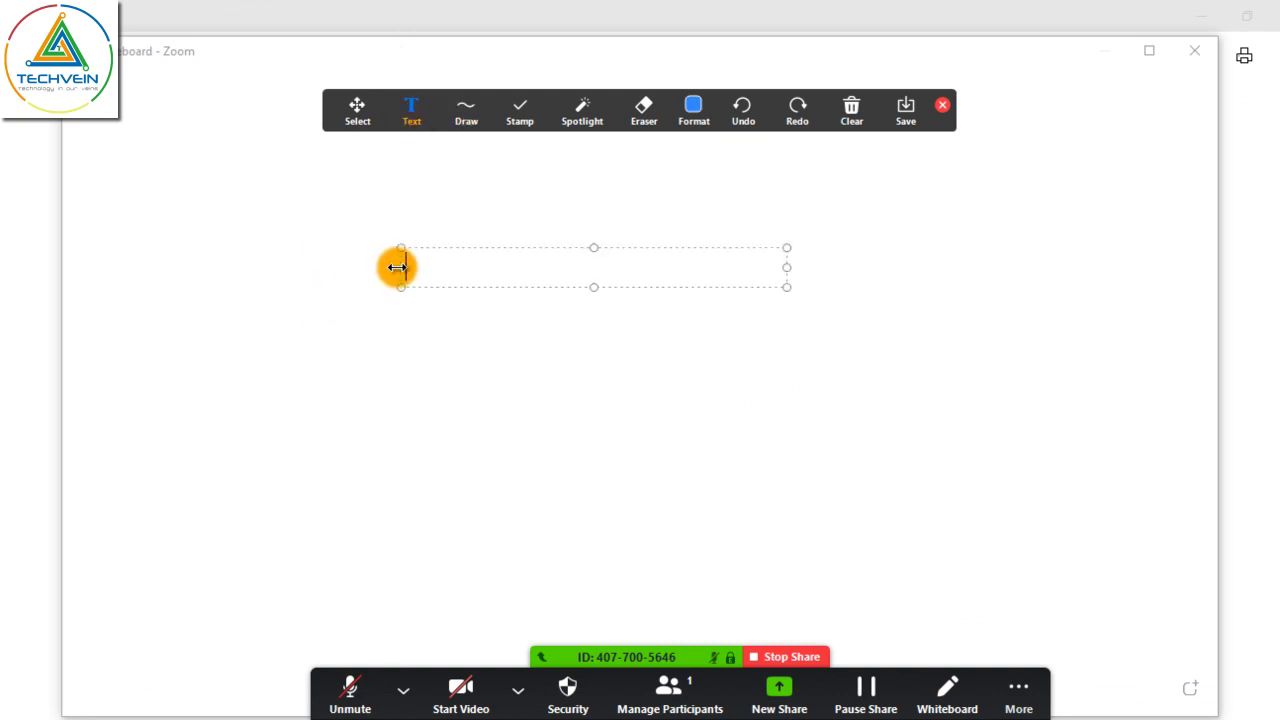
type("HELLO EVE")
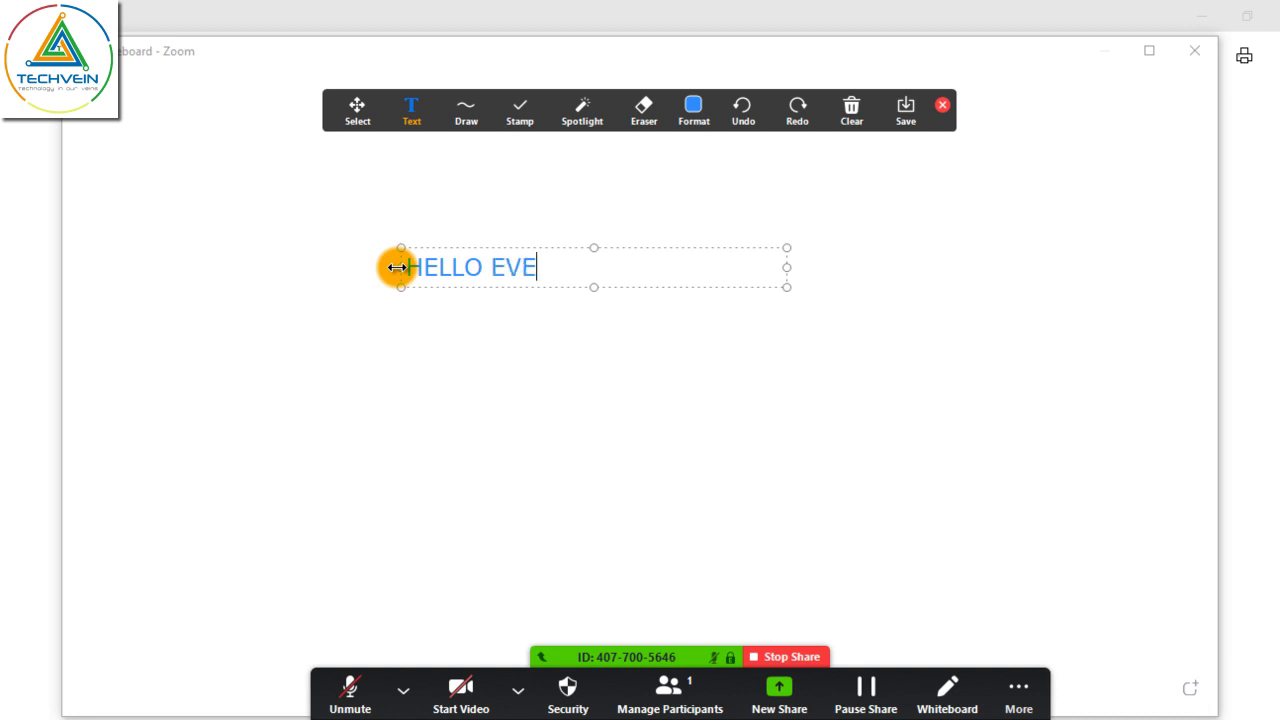
type("RYONE")
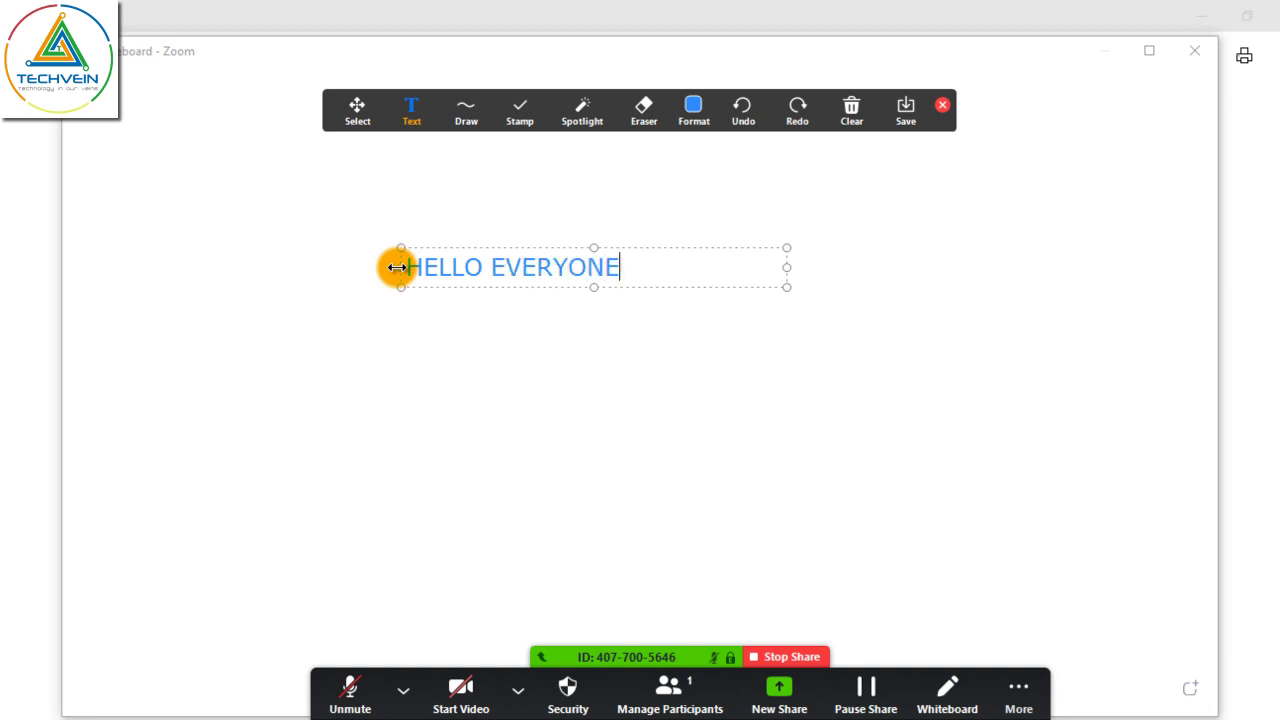
left_click(609, 326)
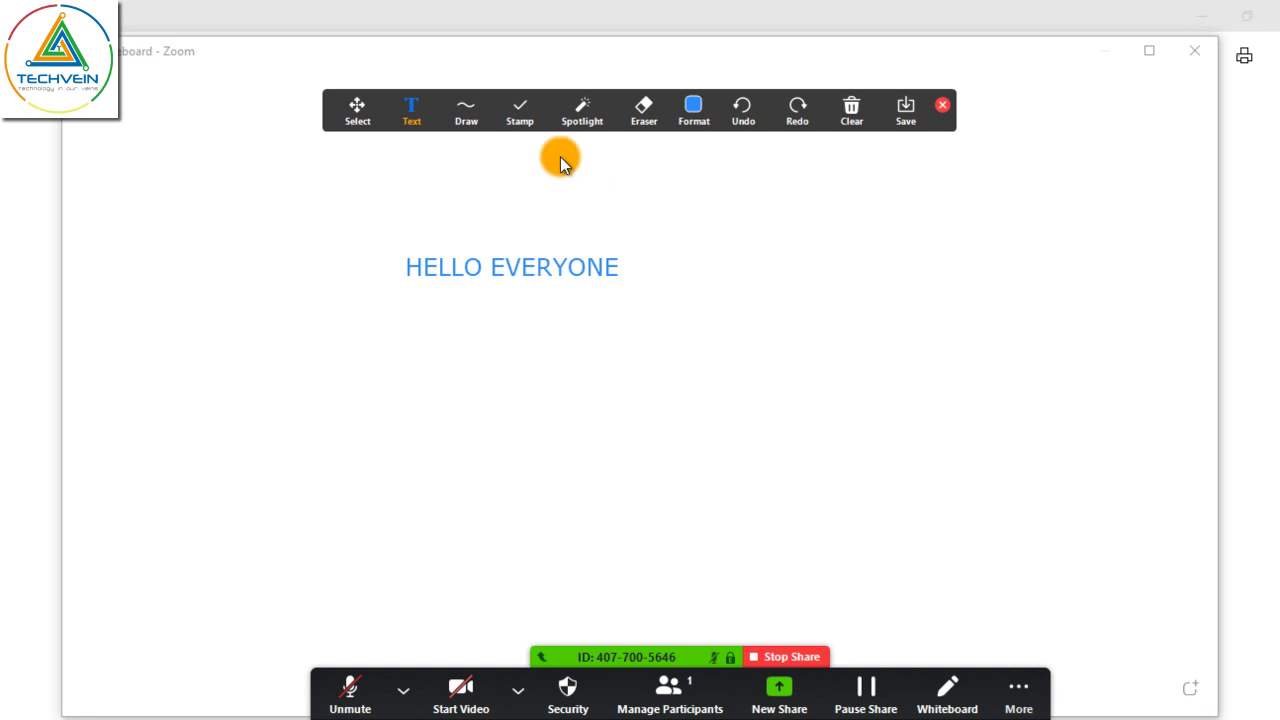
left_click(510, 124)
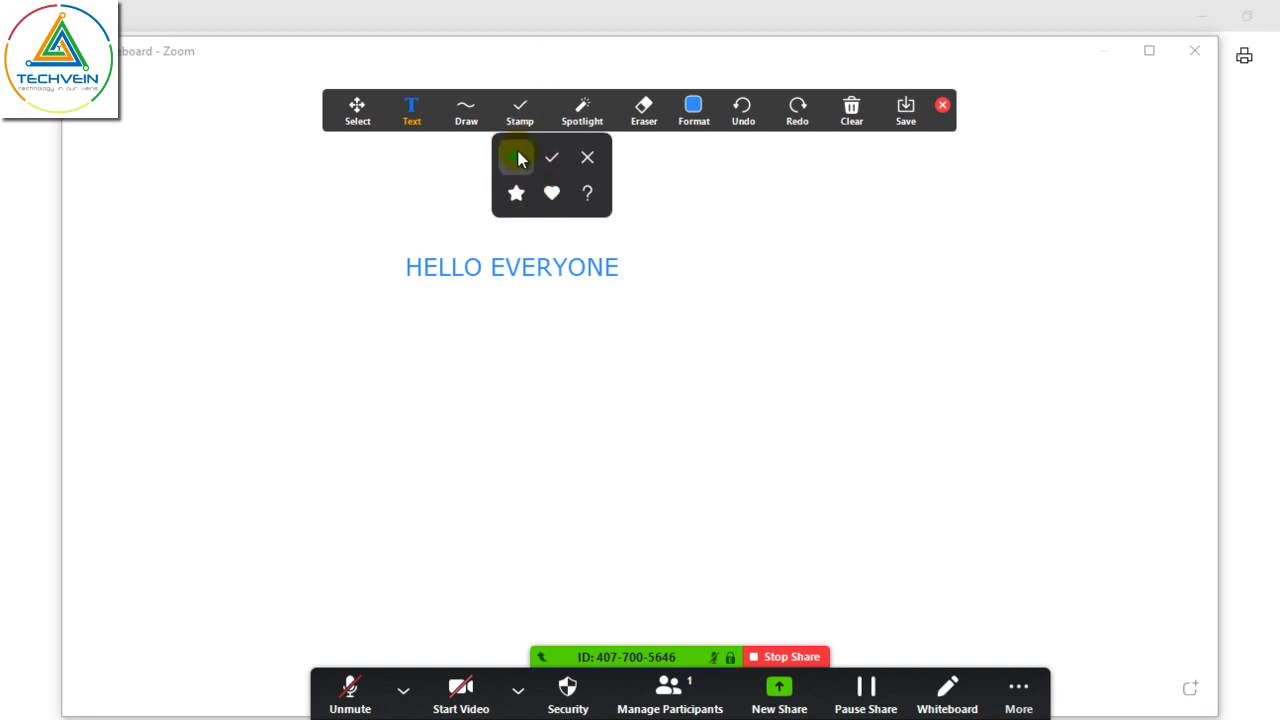
left_click(516, 157)
left_click(392, 316)
Draw a yellow hollow rectangle right of the text, then close annotations and stop sharing
left_click(463, 104)
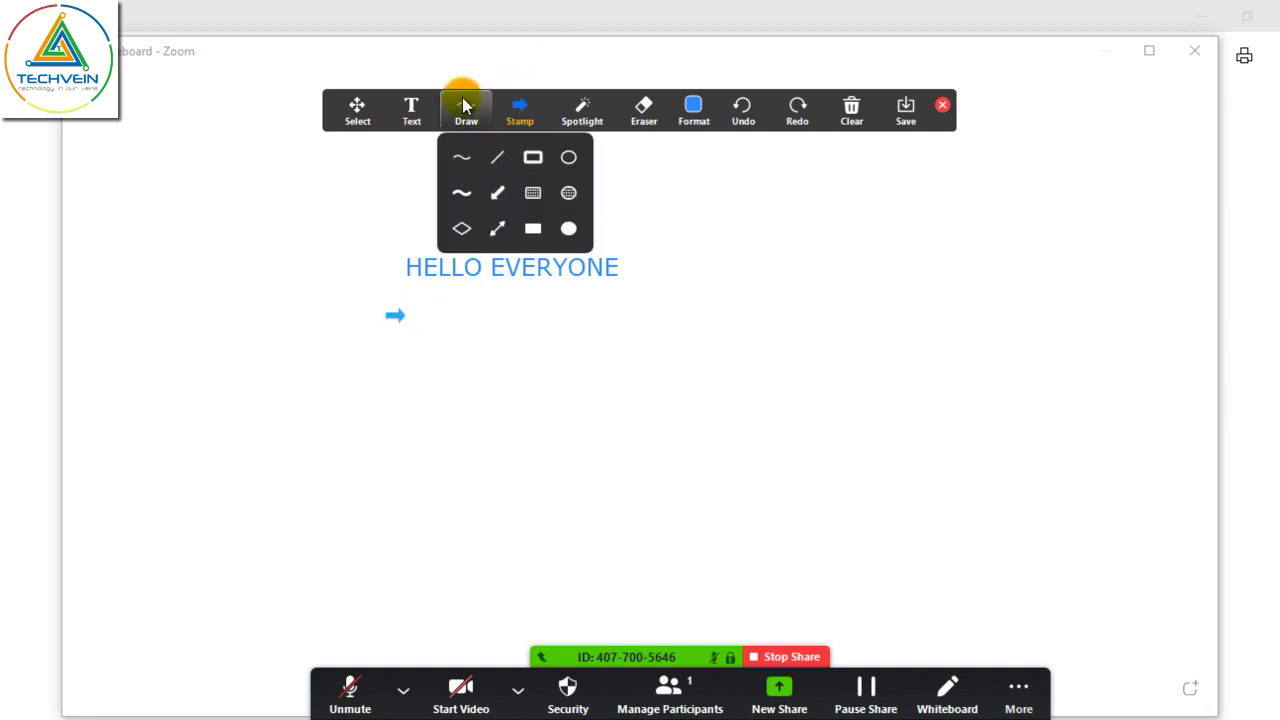
left_click(463, 110)
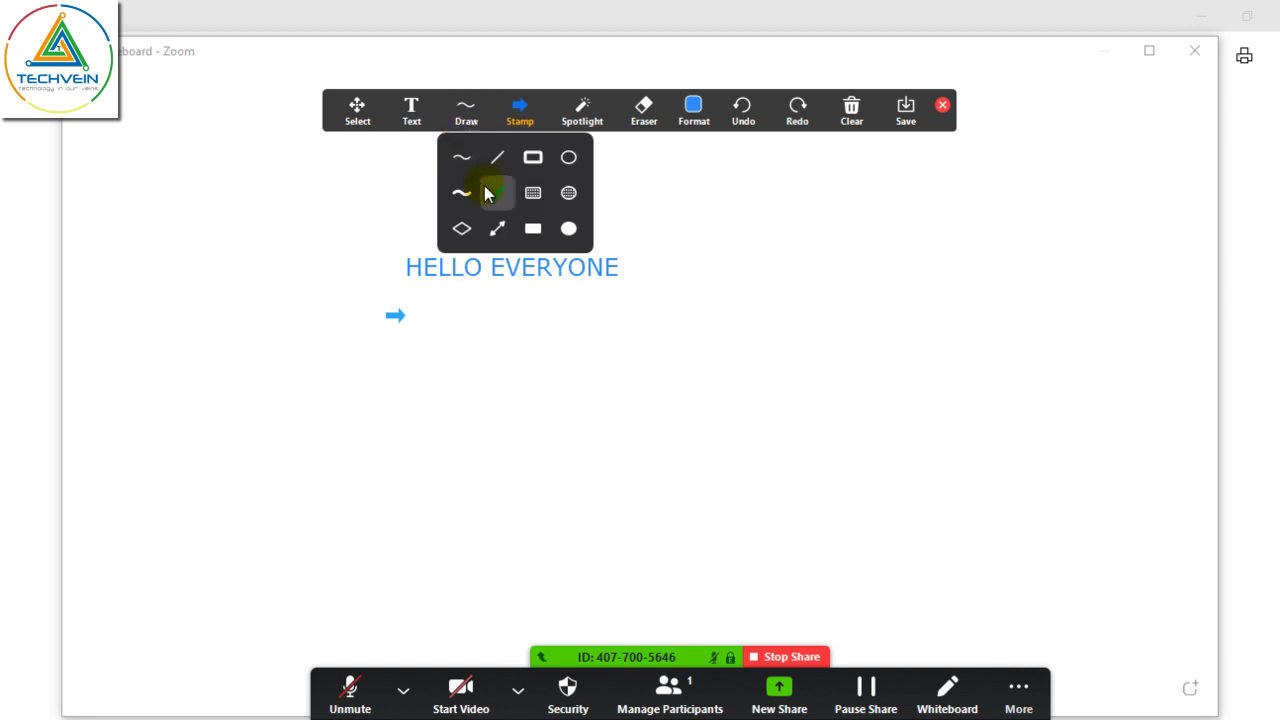
left_click(536, 155)
left_click_drag(720, 222, 925, 386)
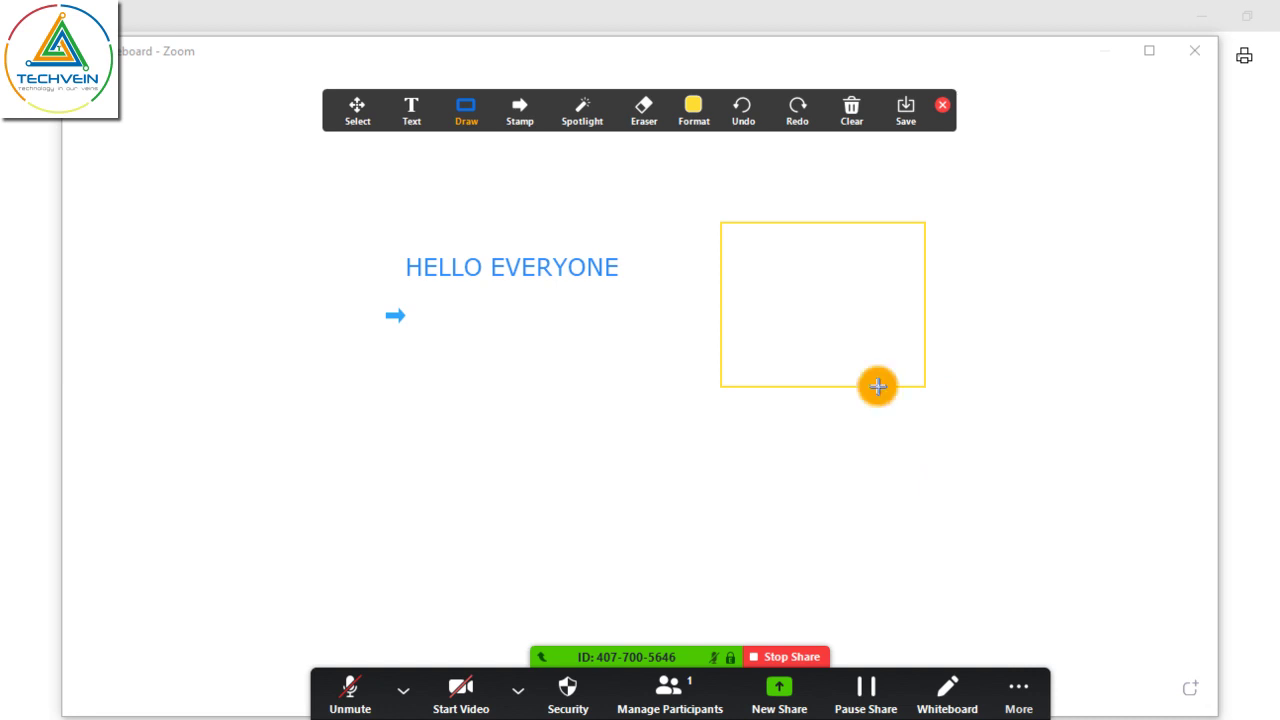
left_click(941, 106)
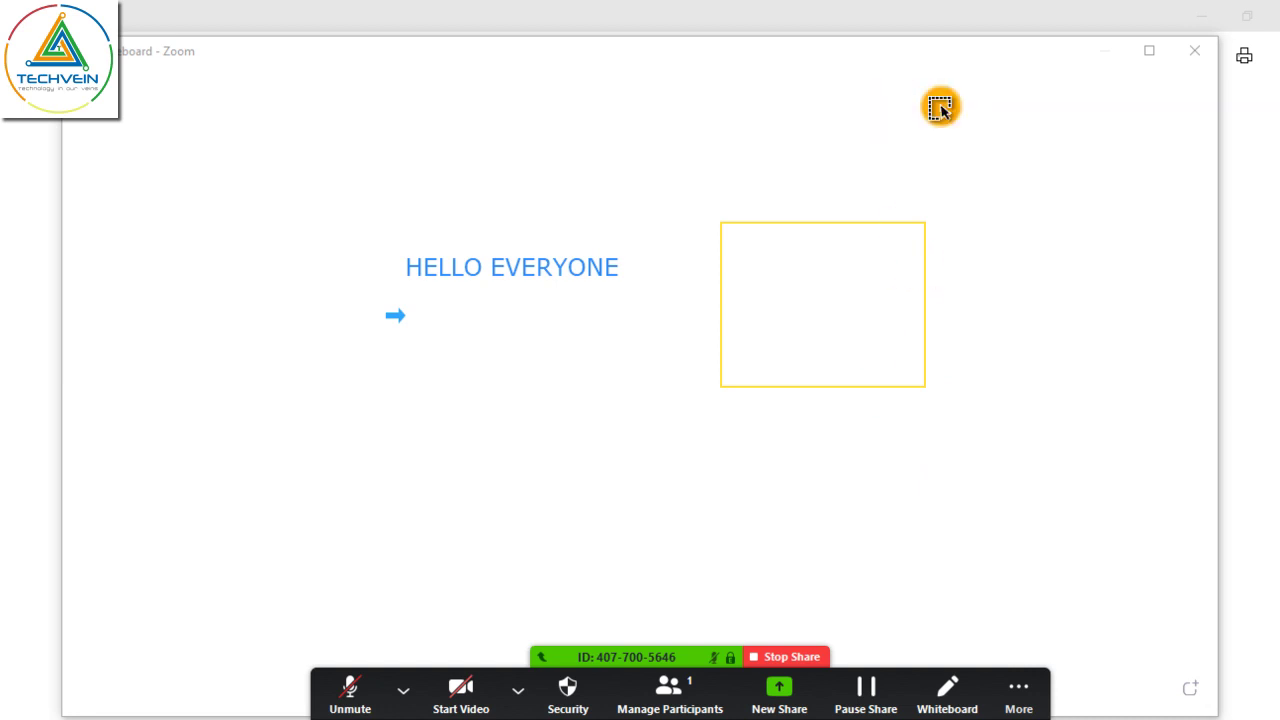
left_click(787, 658)
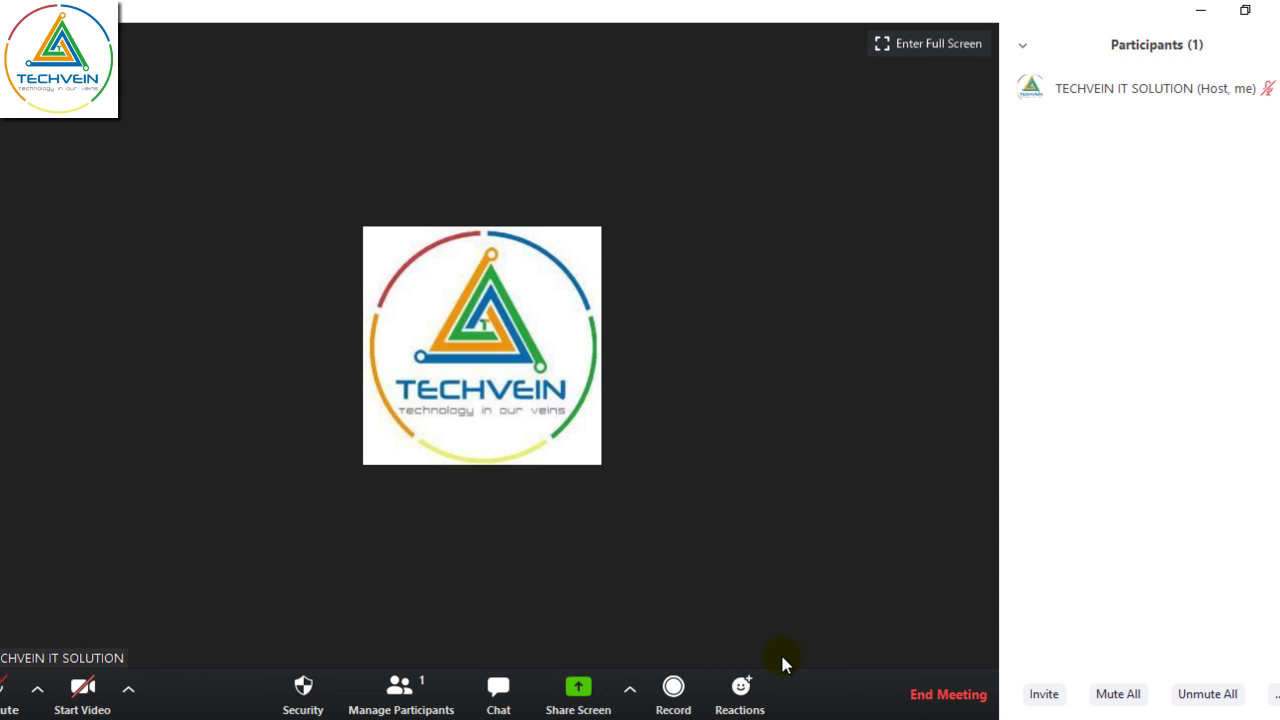
Share the whole screen again, presenting the Photos window with the handwritten worksheet
left_click(568, 697)
left_click(310, 250)
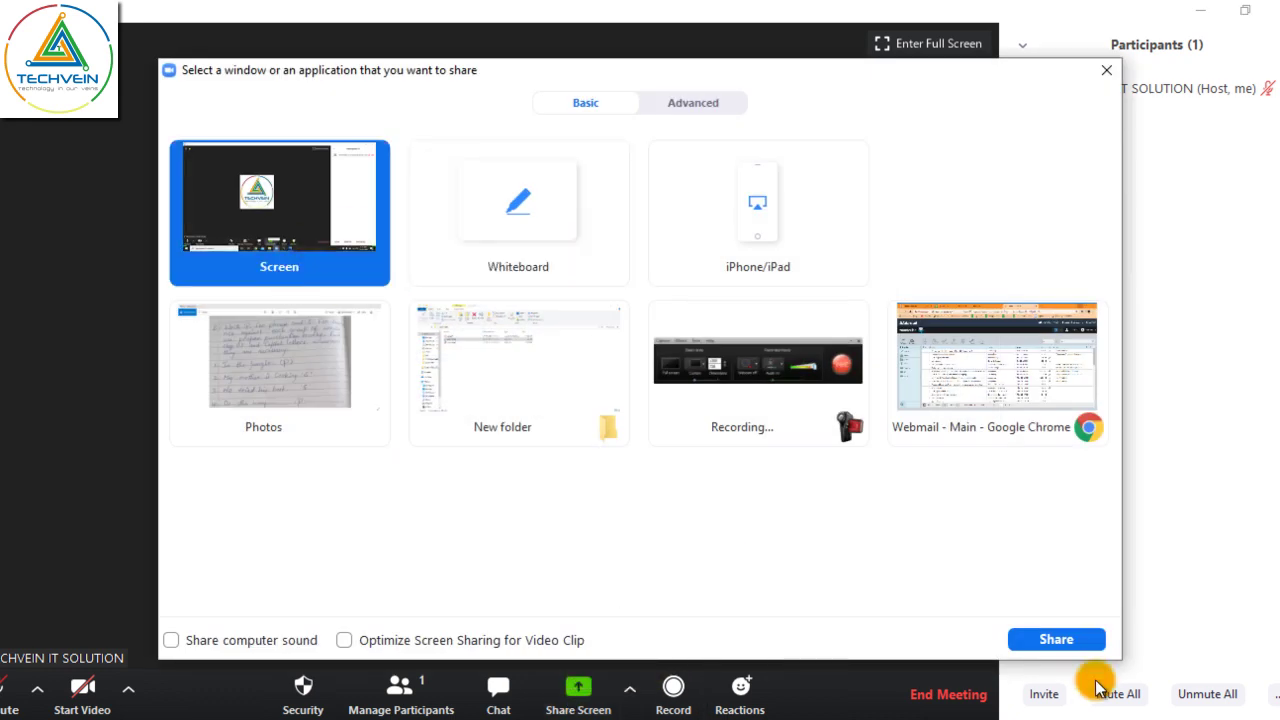
left_click(1051, 642)
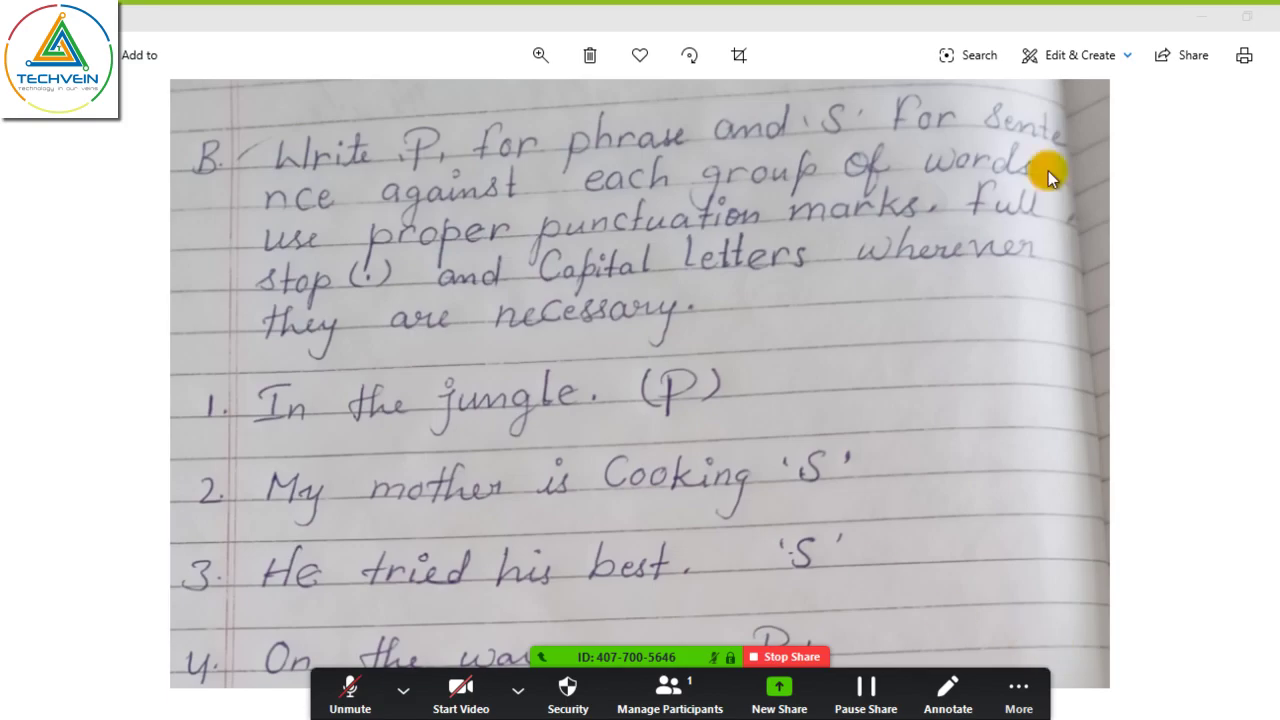
Close Photos, create 'New Microsoft Word Document.docx' in New folder, and open it in Word
left_click(1272, 16)
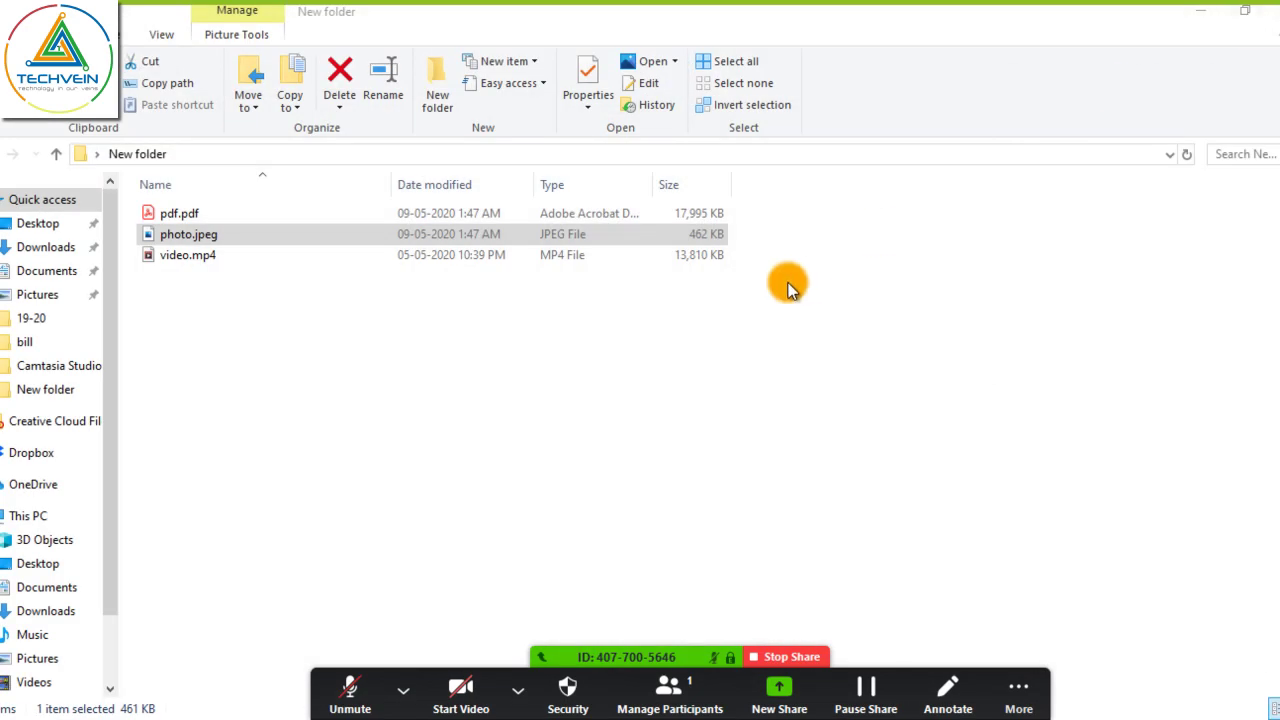
right_click(641, 360)
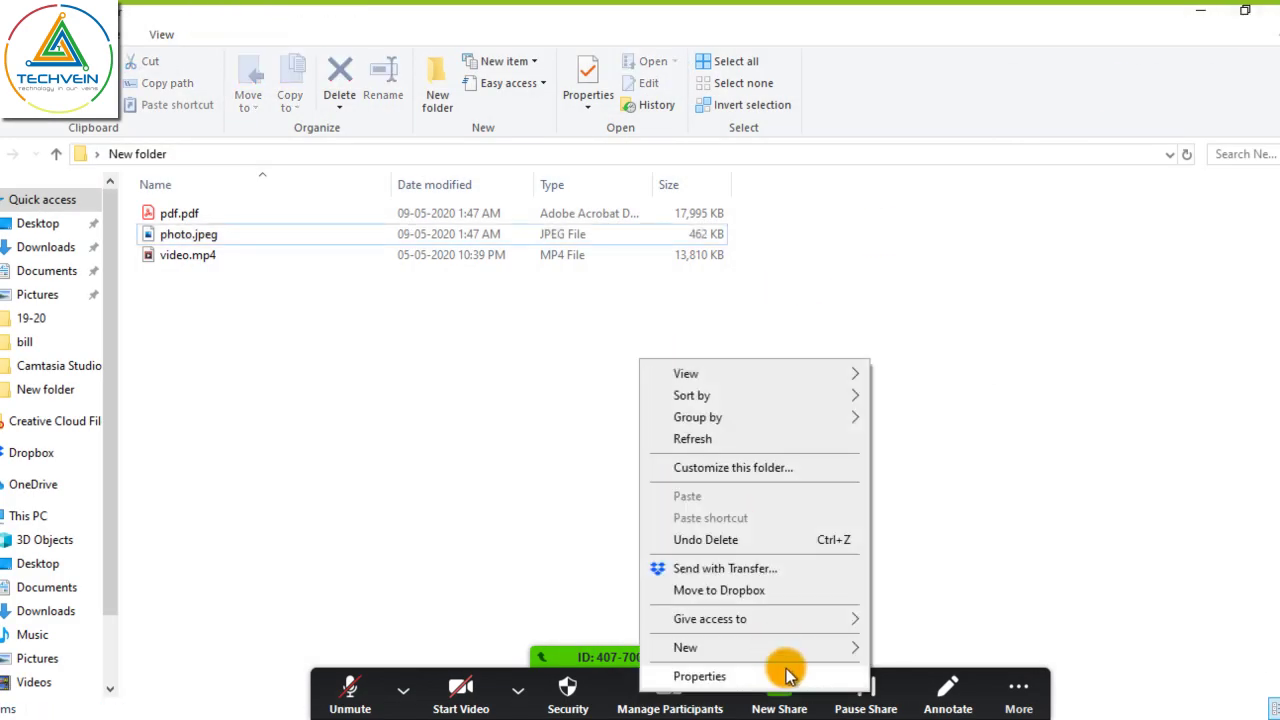
mouse_move(777, 650)
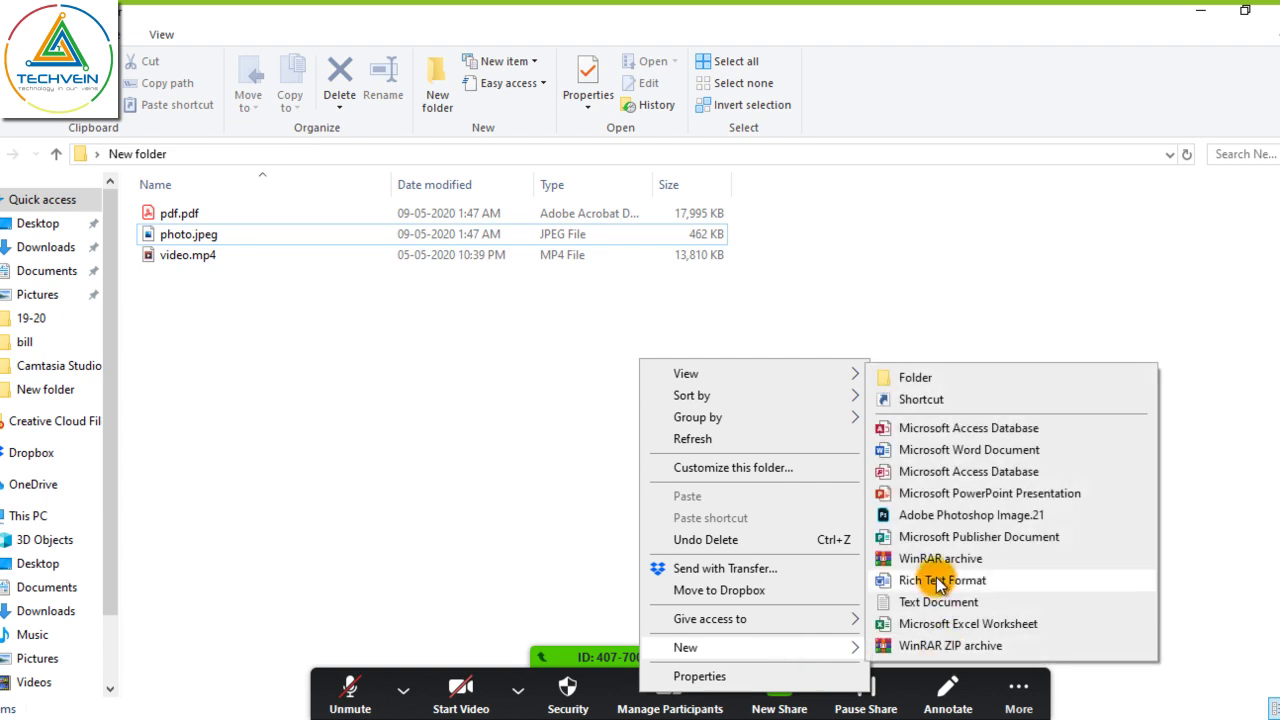
left_click(950, 450)
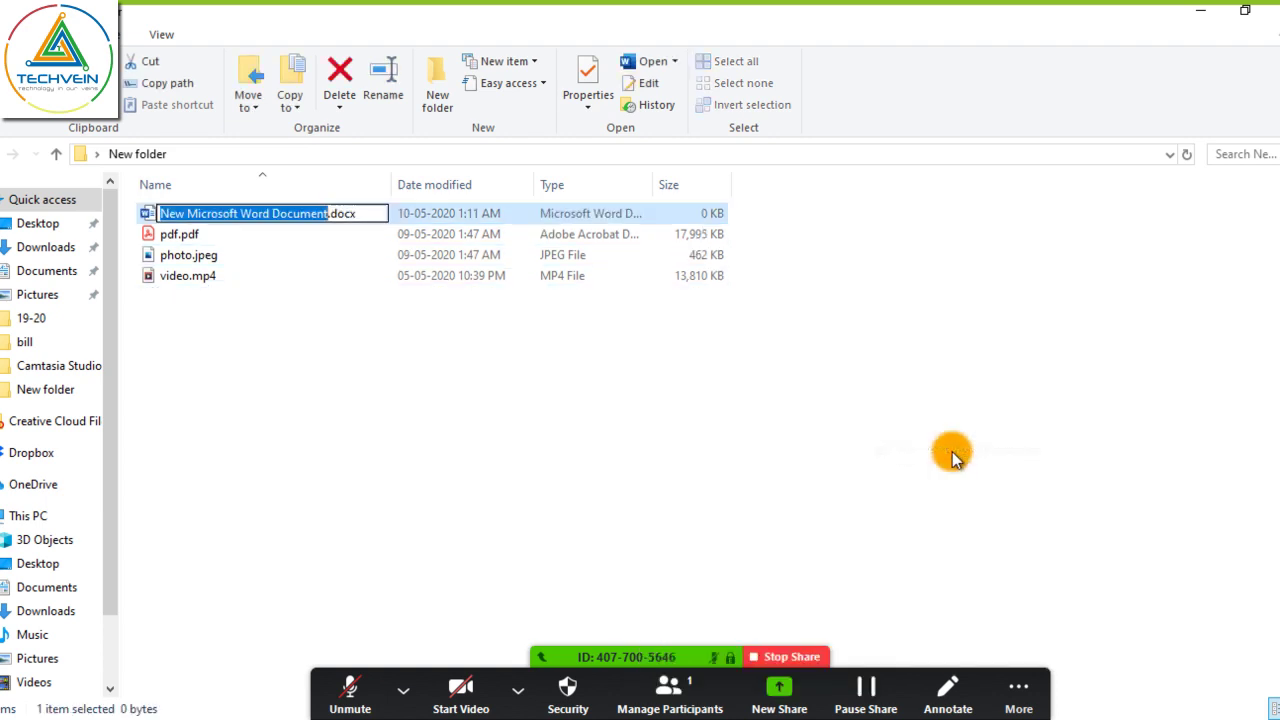
left_click(645, 394)
left_click(275, 216)
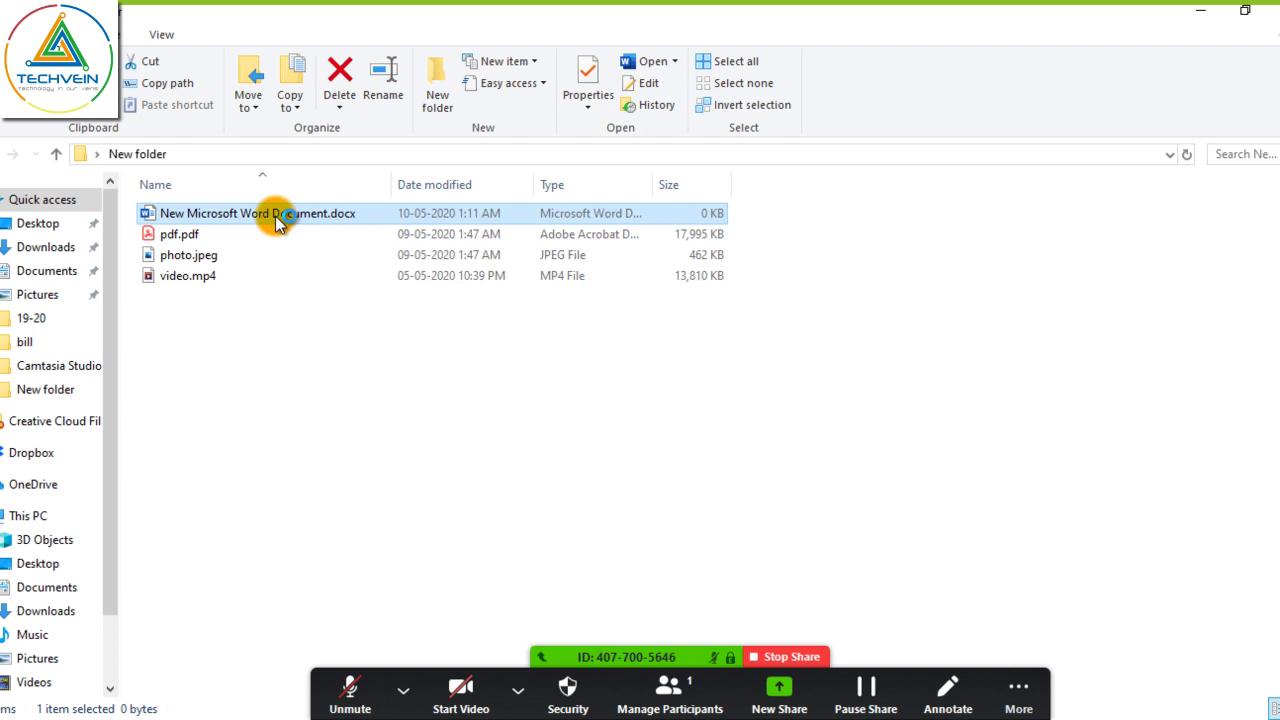
double_click(275, 216)
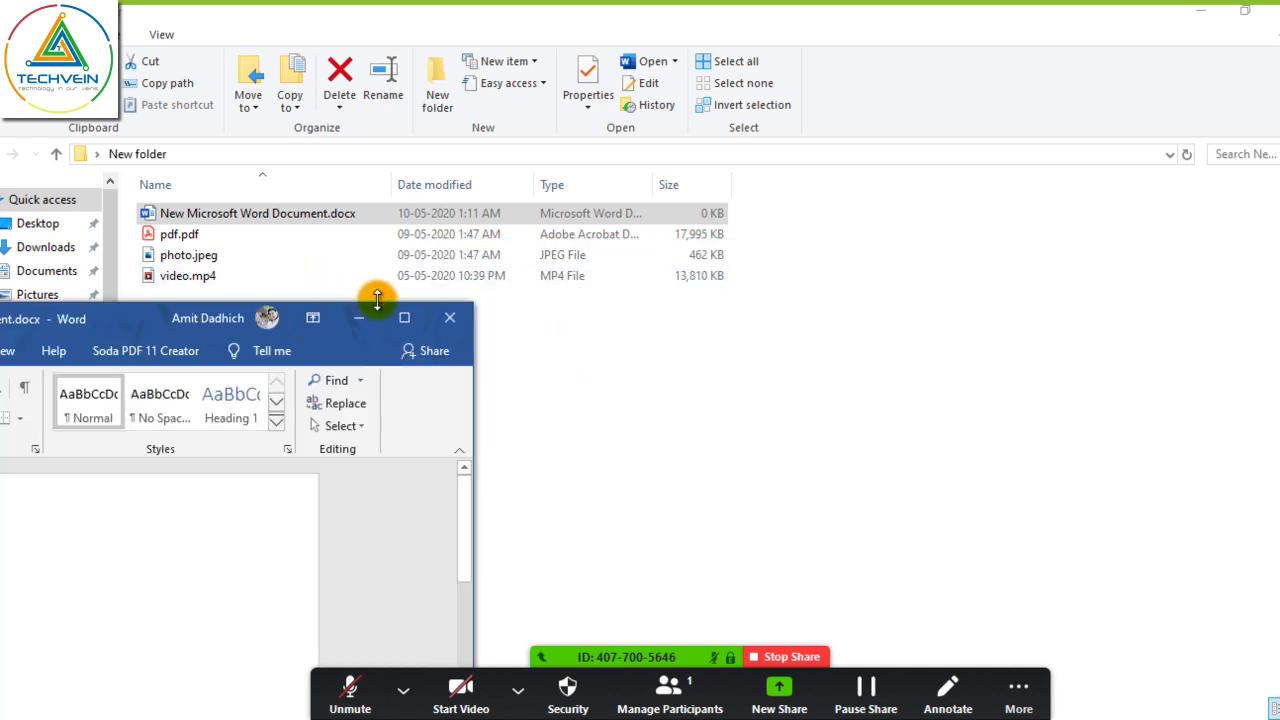
Maximize Word and type HELLO, growing the font to size 20
left_click(404, 317)
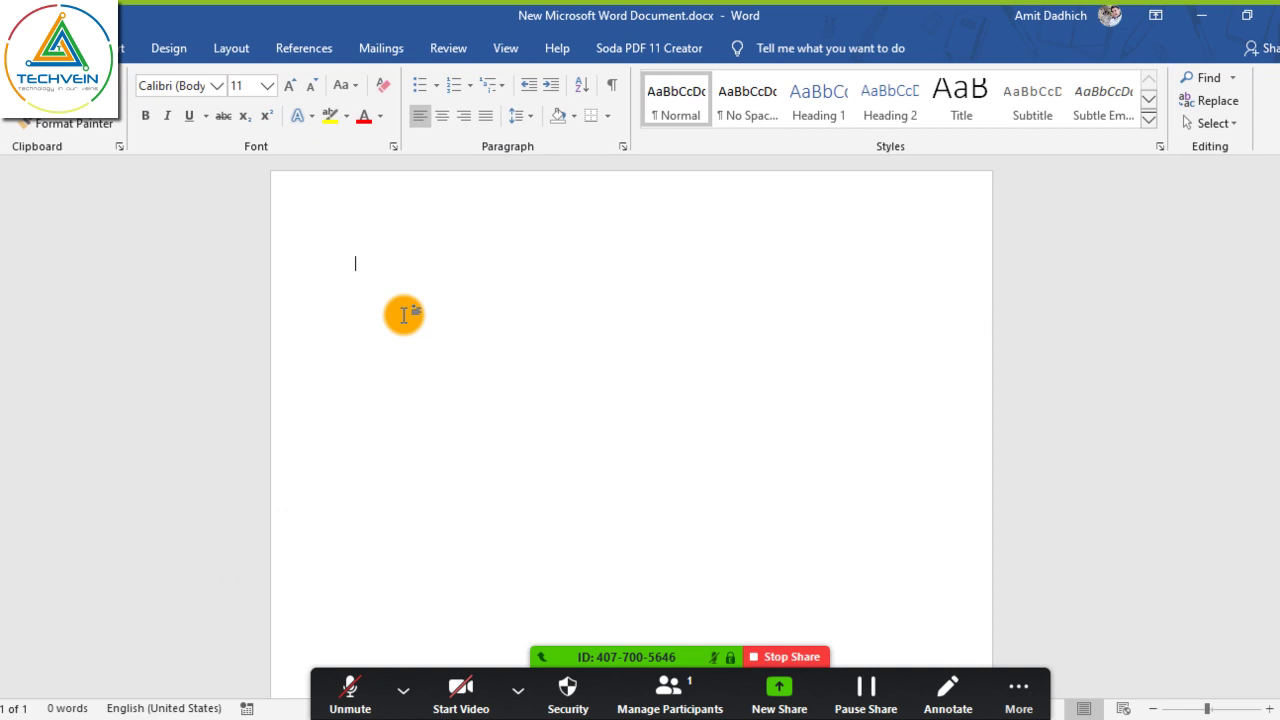
type("HELLO")
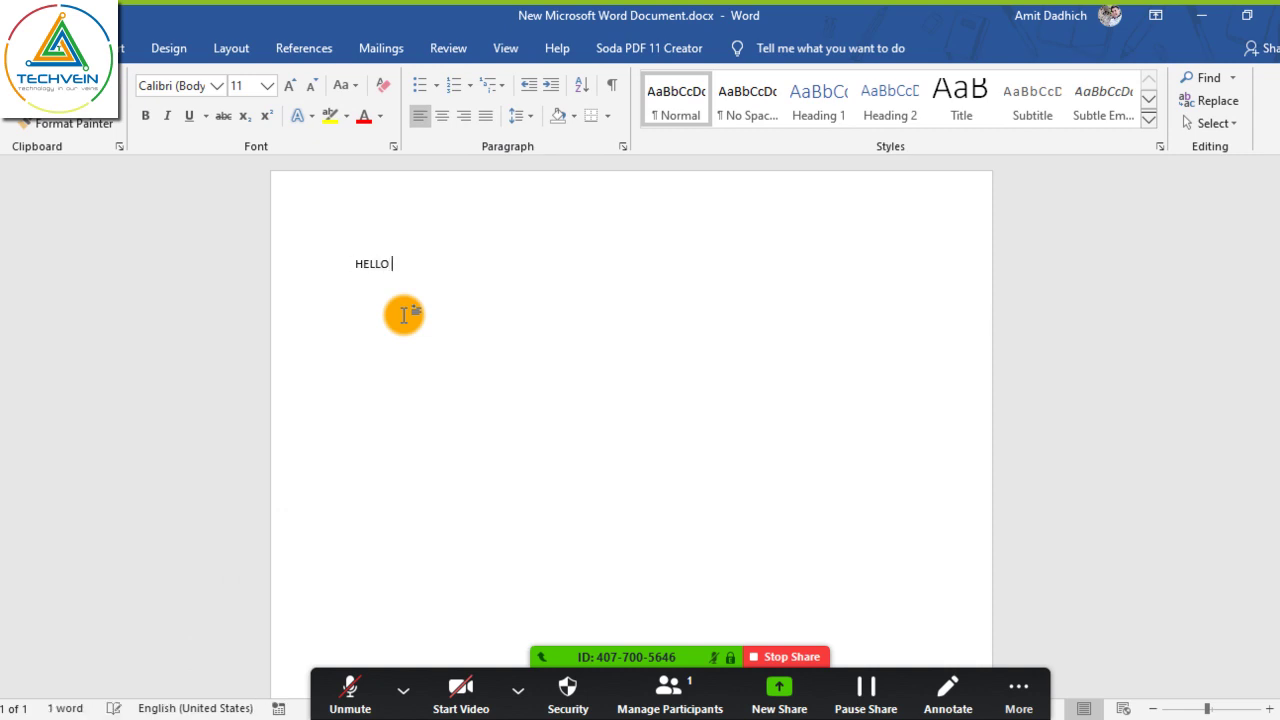
key("ctrl+a")
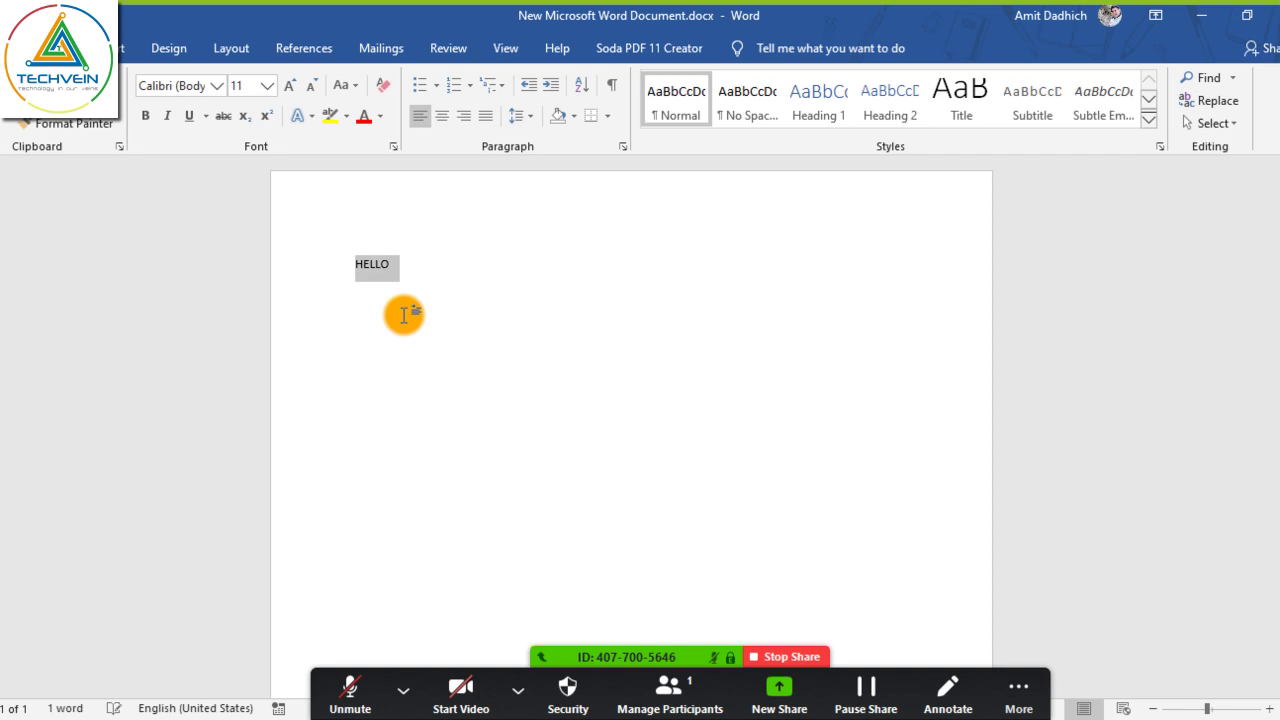
left_click(292, 88)
left_click(292, 88)
left_click(292, 88)
left_click(292, 88)
left_click(292, 88)
left_click(487, 259)
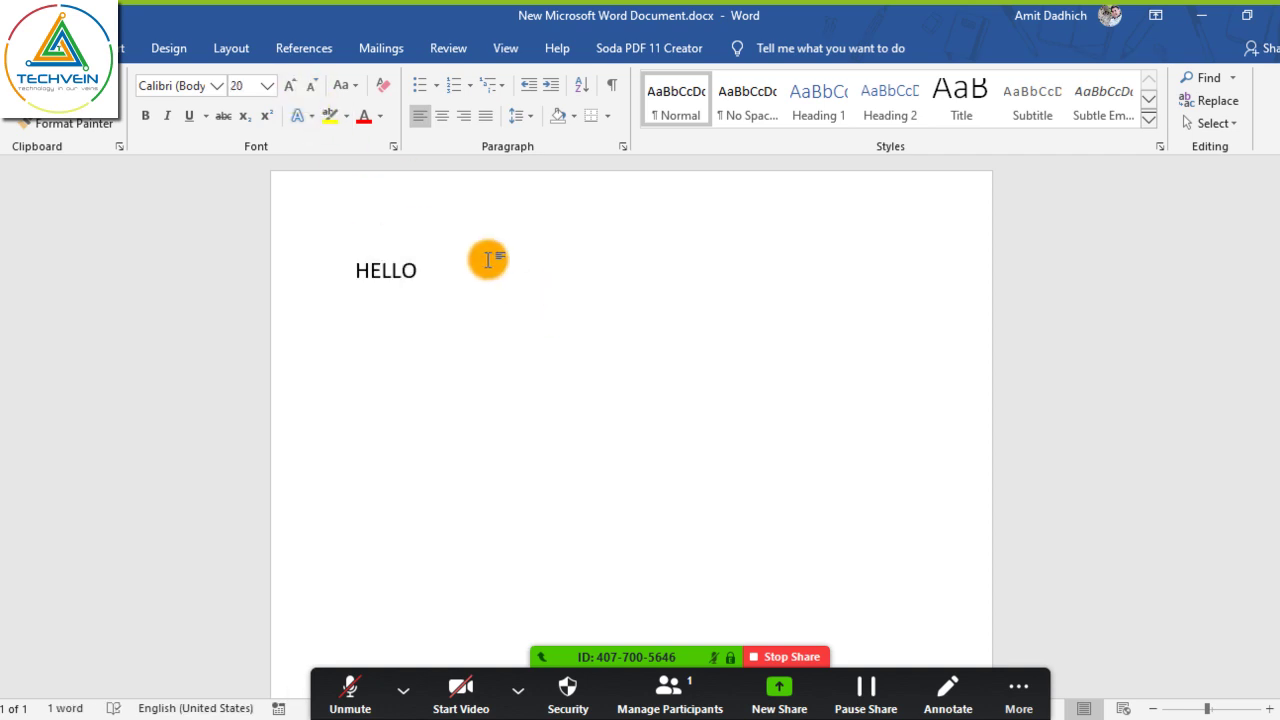
Type H2O and make its 2 subscript to read H₂O
type("H2O")
key("Left")
key("shift+Left")
left_click(245, 116)
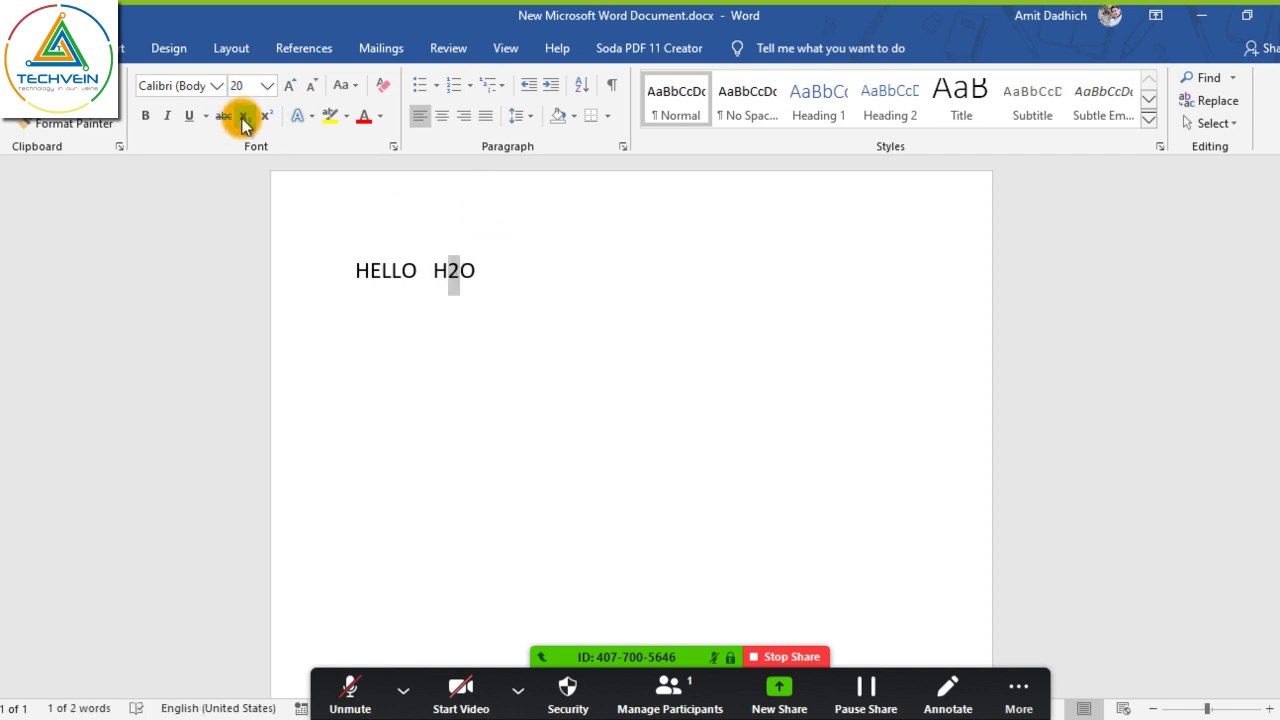
Type 102 and make the last 2 superscript to read 10²
left_click(494, 277)
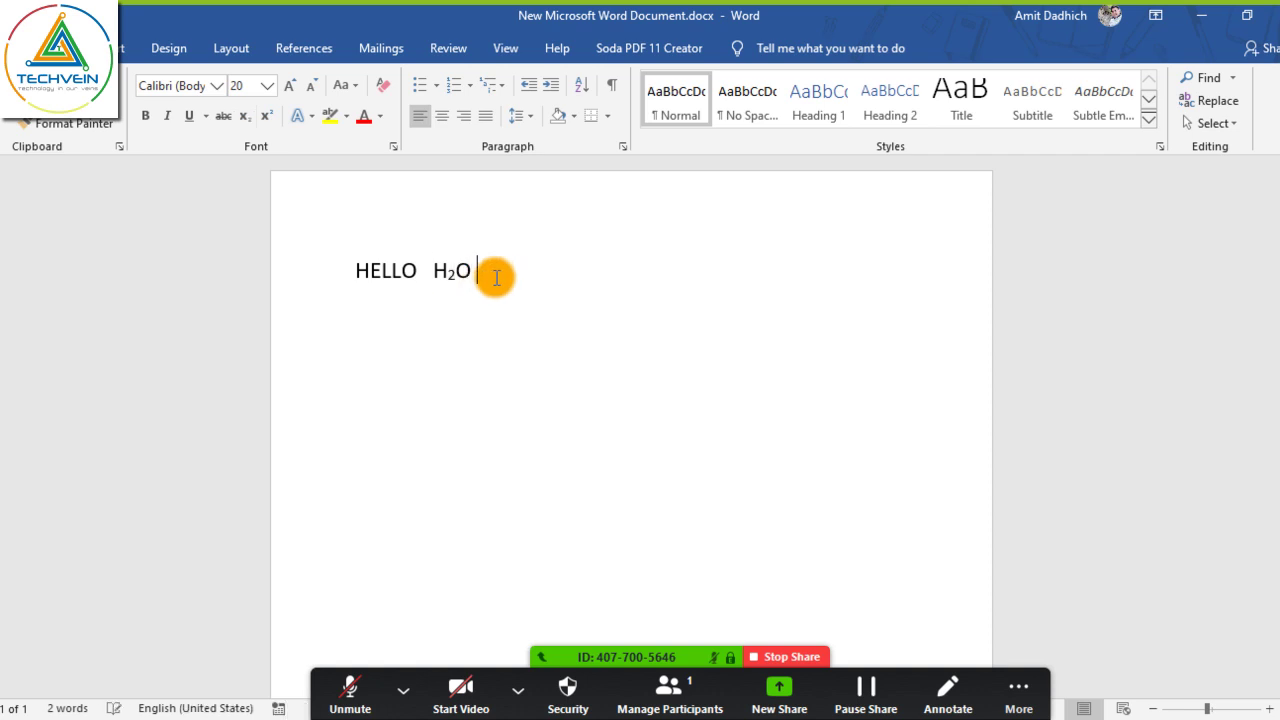
type("102")
key("Return")
key("shift+Left")
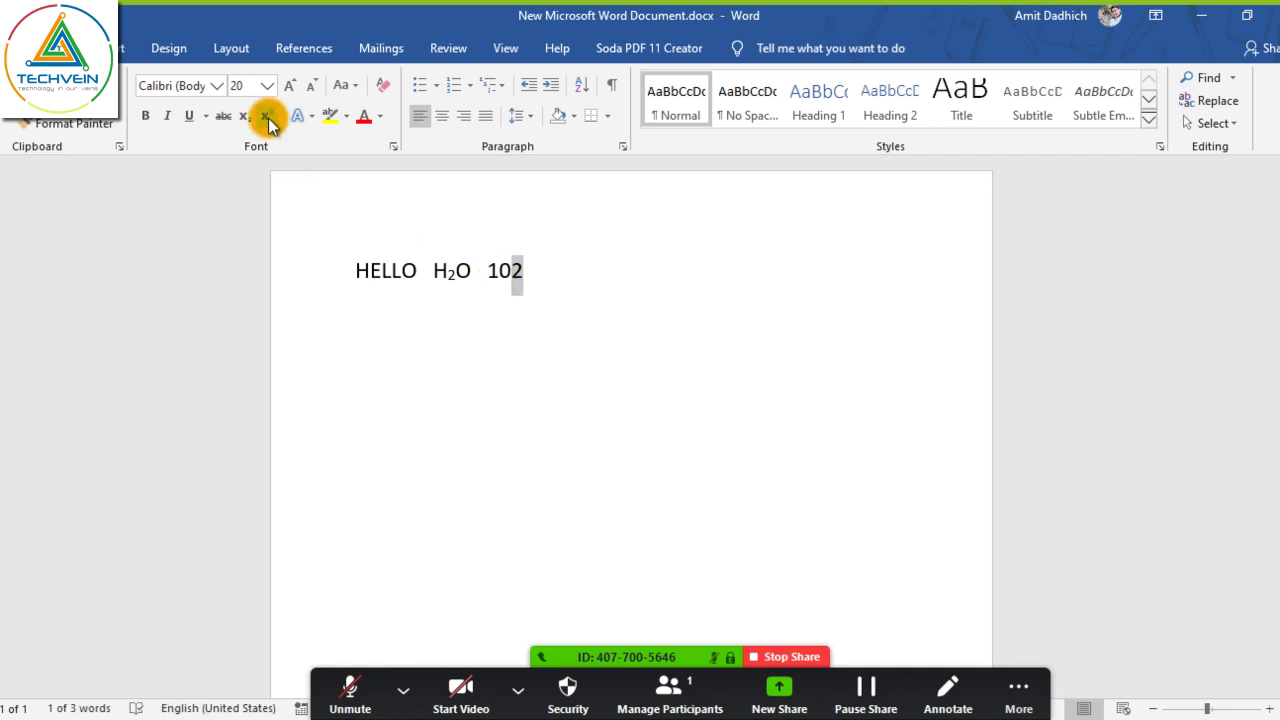
left_click(267, 117)
left_click(528, 292)
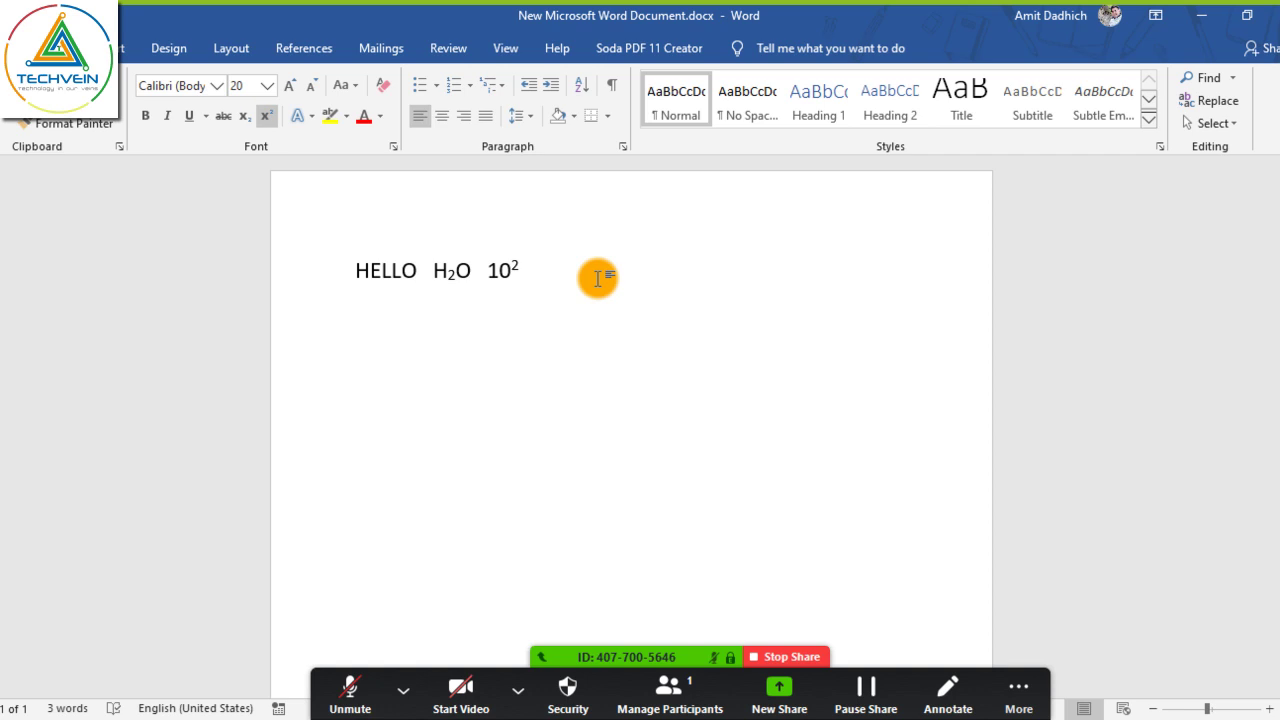
Stop sharing the Word document and reopen the share-selection dialog
left_click(790, 657)
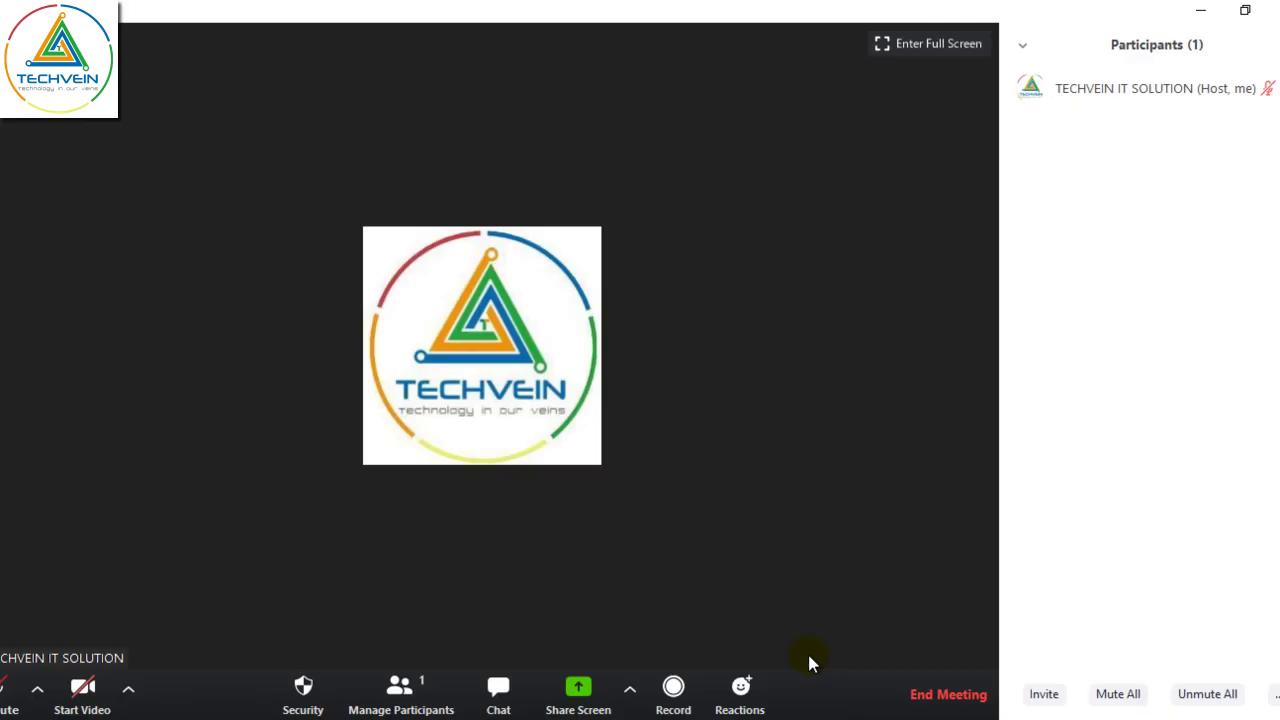
left_click(578, 688)
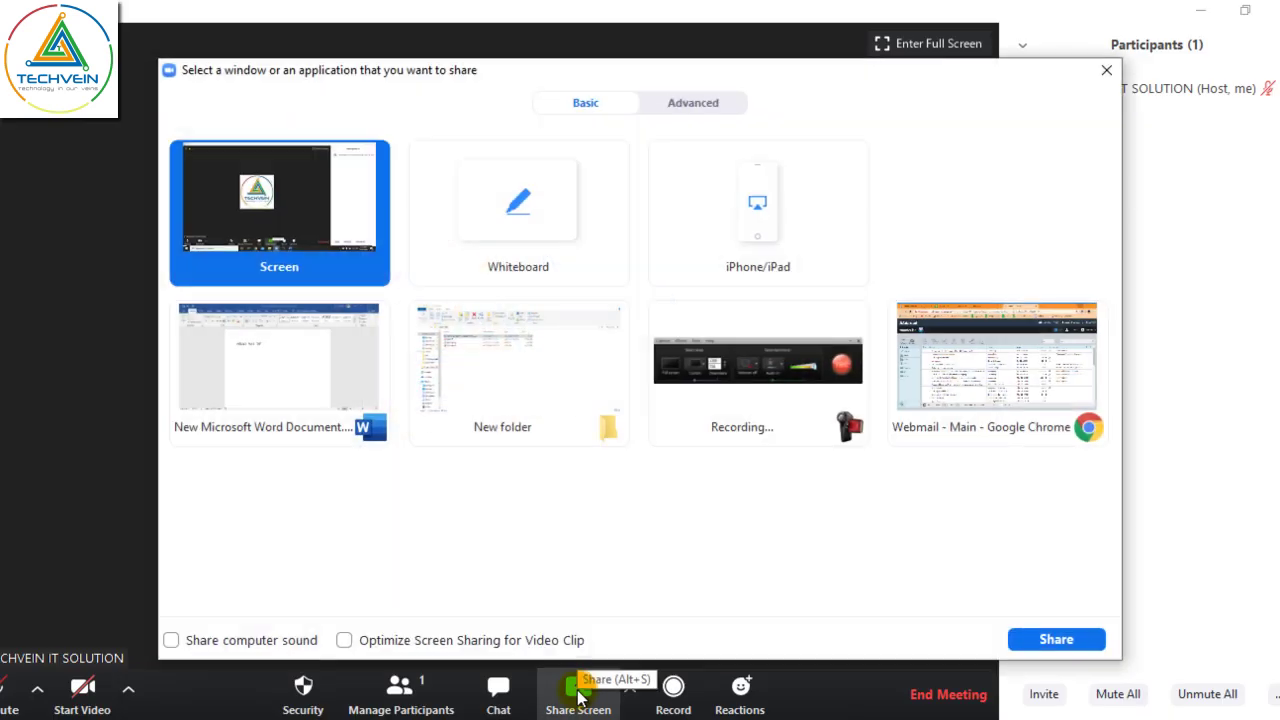